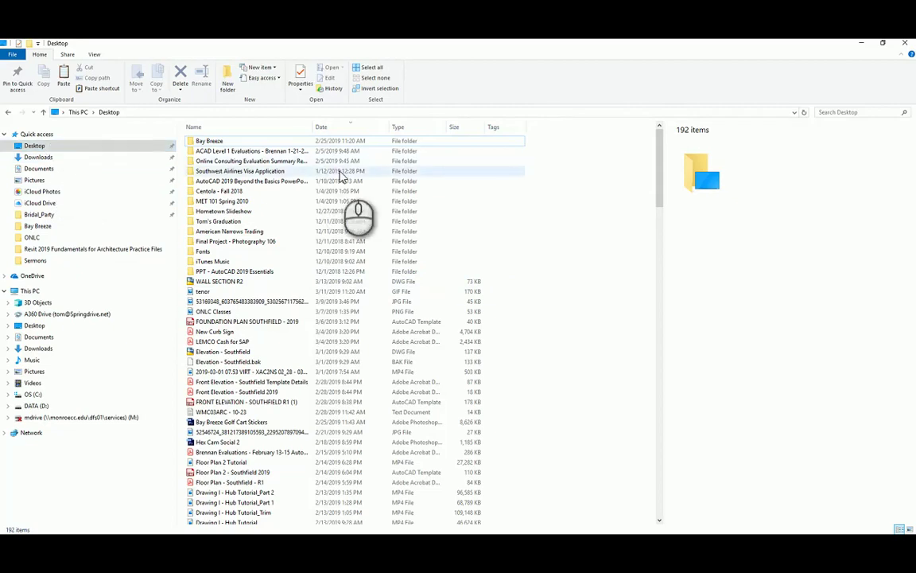
Step: Sort the Desktop files by date, newest first, and open the WALL SECTION R2 PDF
click(319, 129)
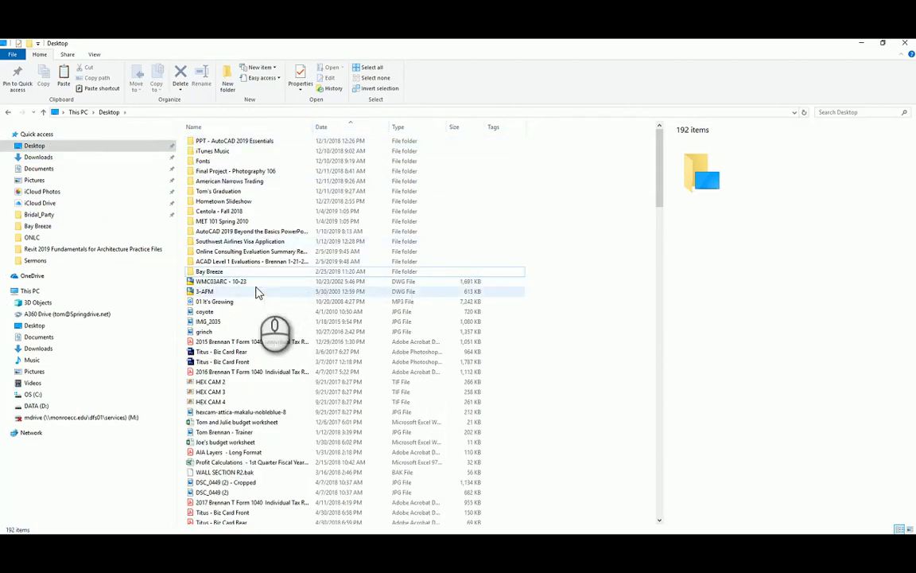
click(325, 127)
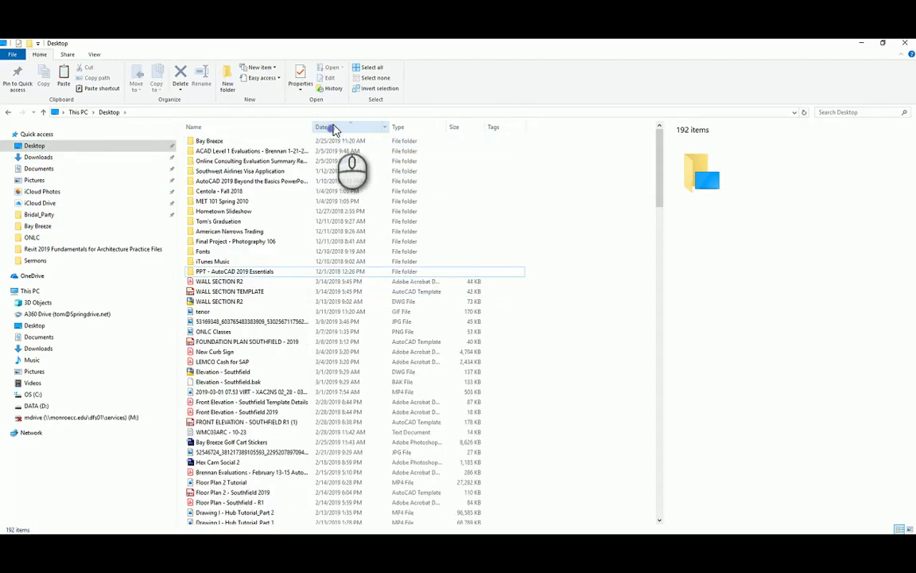
double_click(242, 282)
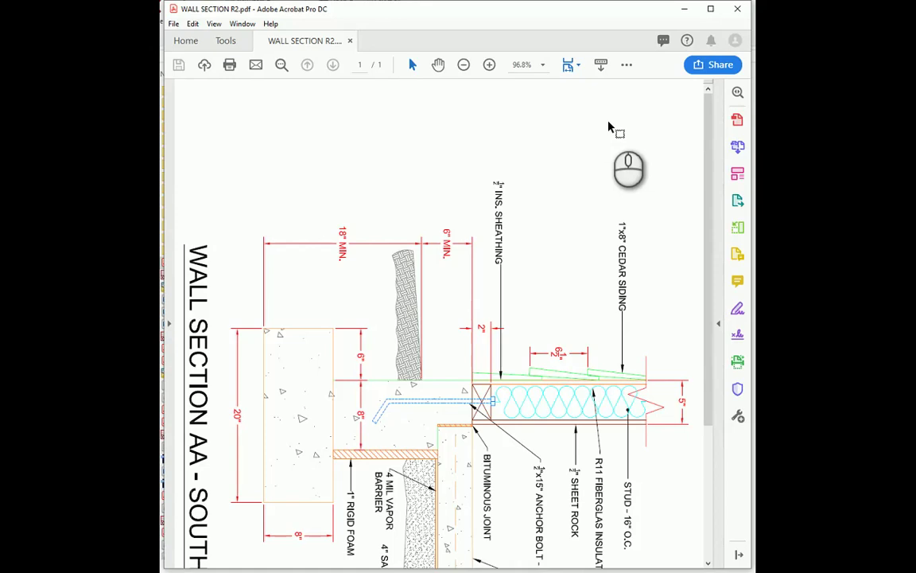
click(609, 124)
right_click(610, 125)
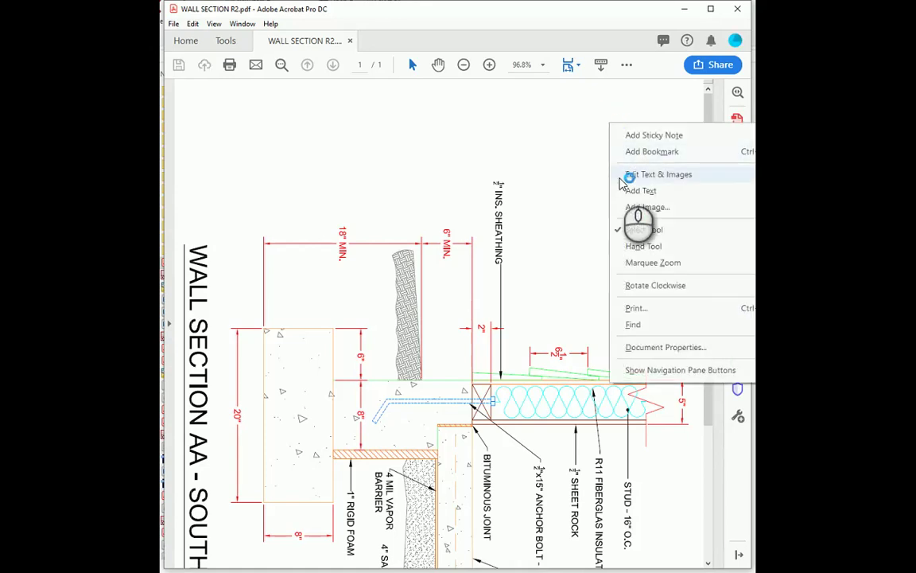
click(541, 147)
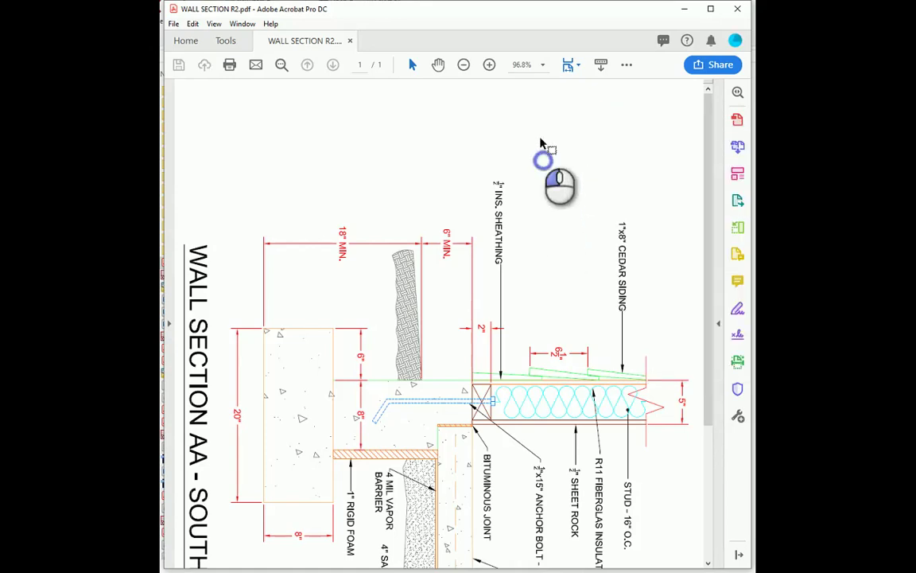
mouse_move(708, 232)
mouse_down()
mouse_move(705, 398)
mouse_move(703, 185)
mouse_up()
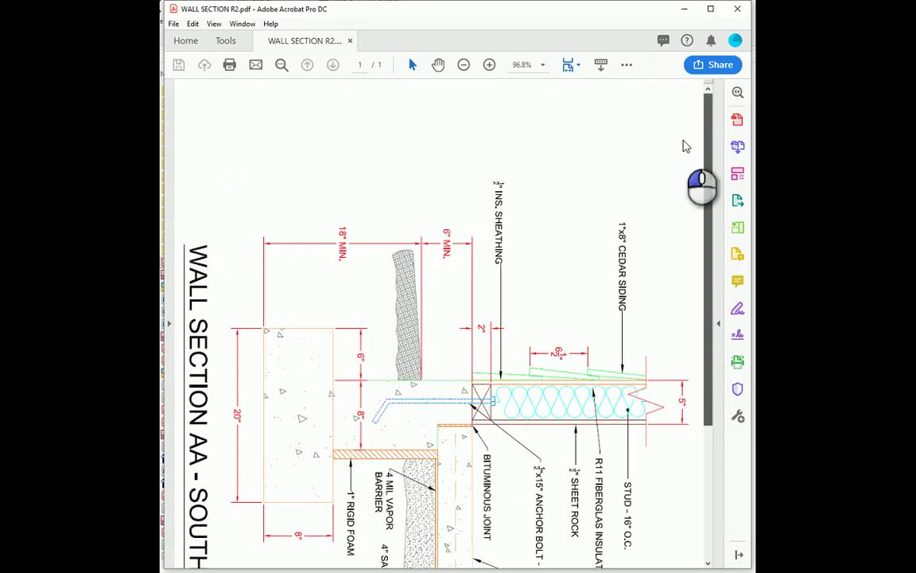
Step: Rotate the wall section page clockwise three times to read it upright, and enlarge it to 100%
right_click(517, 113)
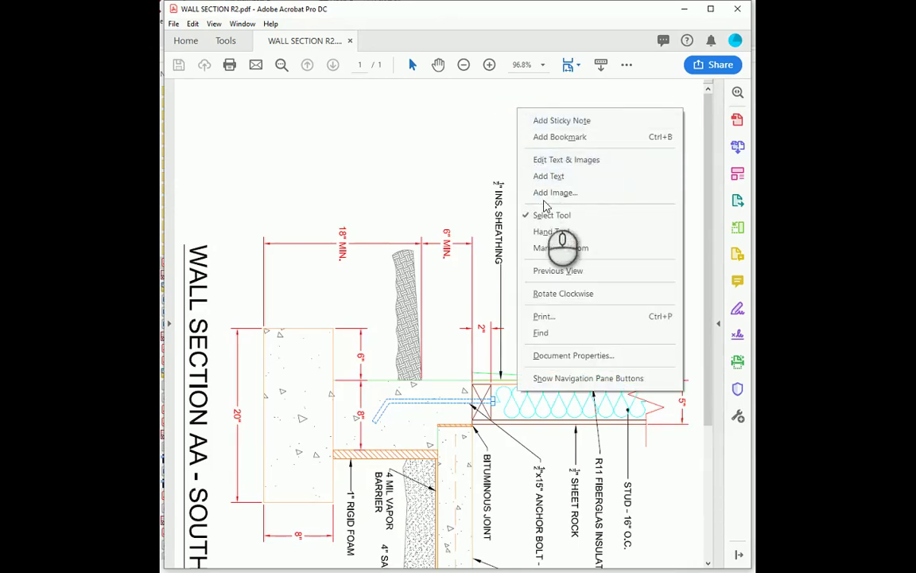
click(557, 293)
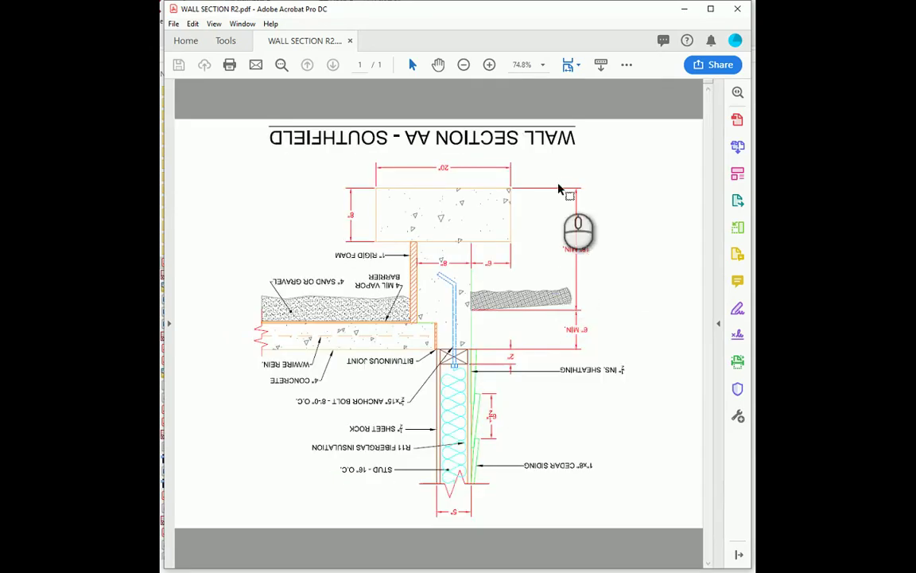
right_click(559, 184)
click(600, 366)
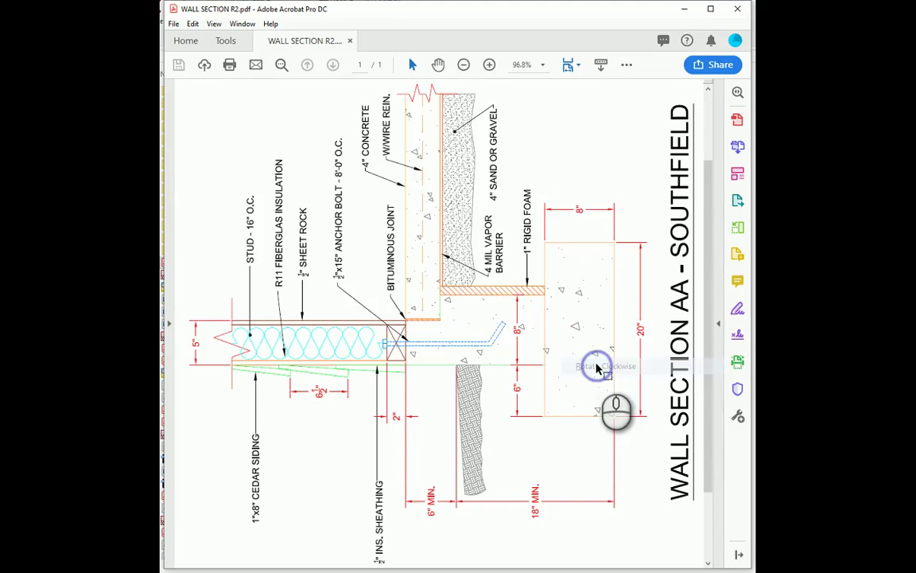
right_click(560, 163)
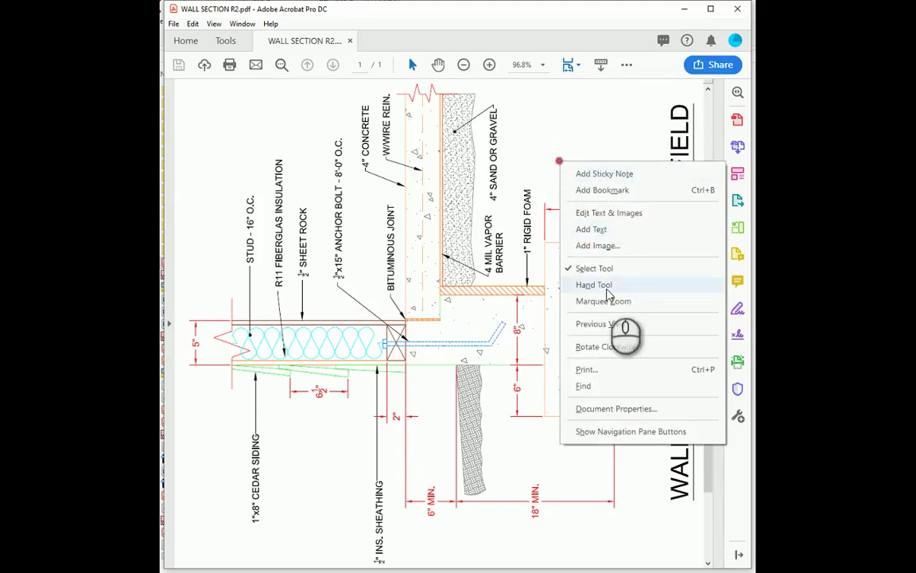
click(619, 348)
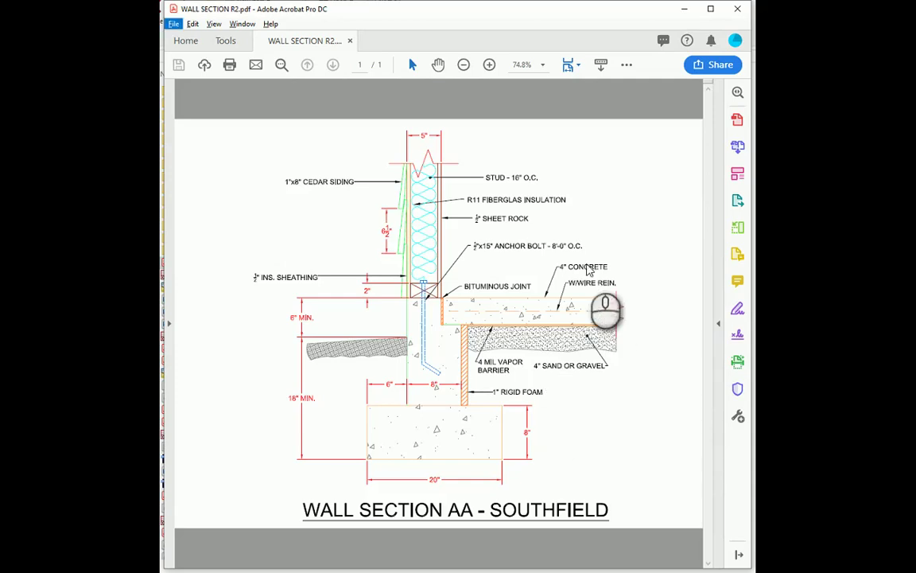
click(489, 64)
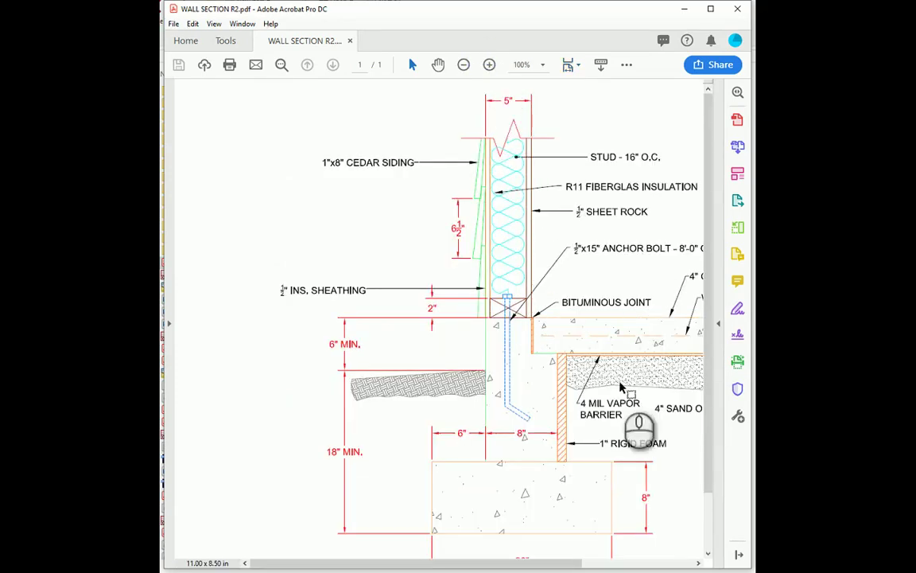
drag(707, 450, 709, 482)
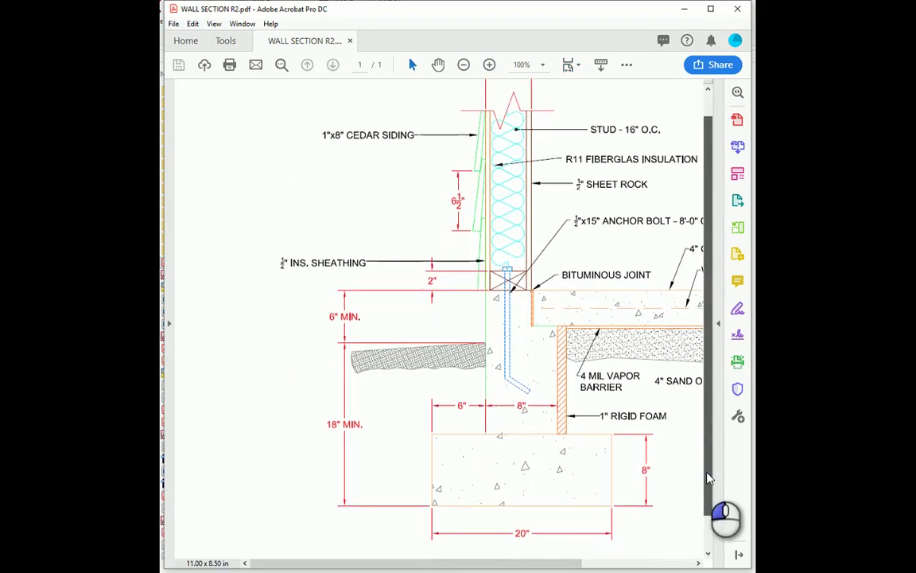
drag(548, 564, 590, 561)
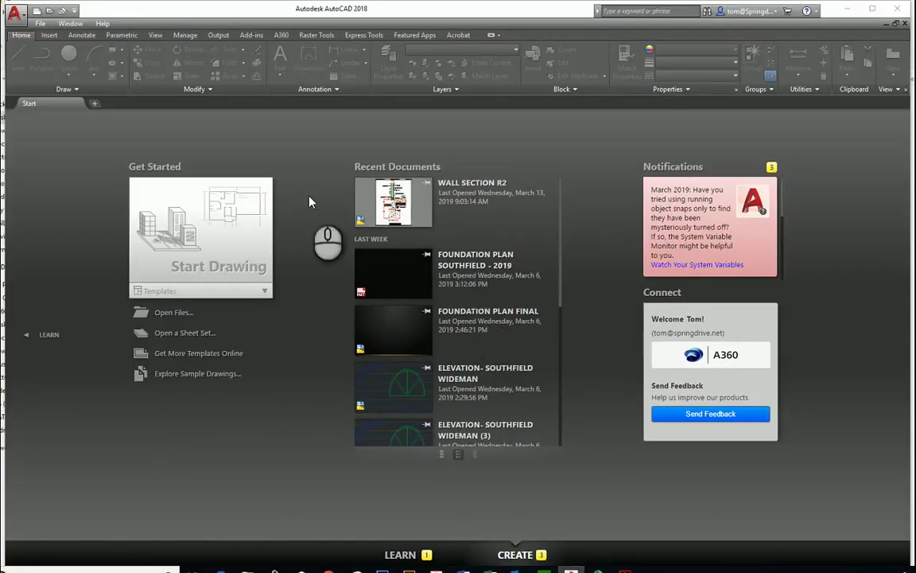
Step: Switch to AutoCAD and create a new drawing from the WALL SECTION TEMPLATE file on the Desktop
click(22, 17)
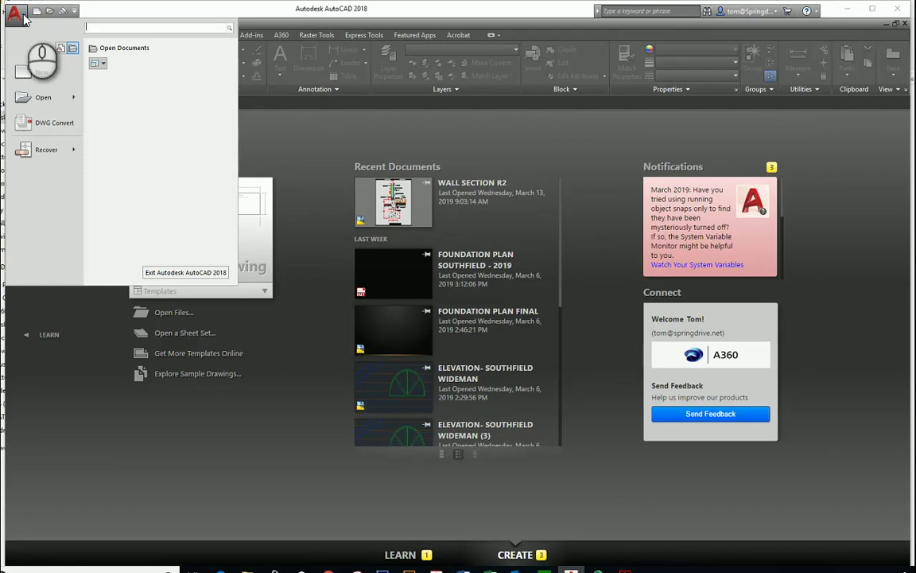
click(32, 65)
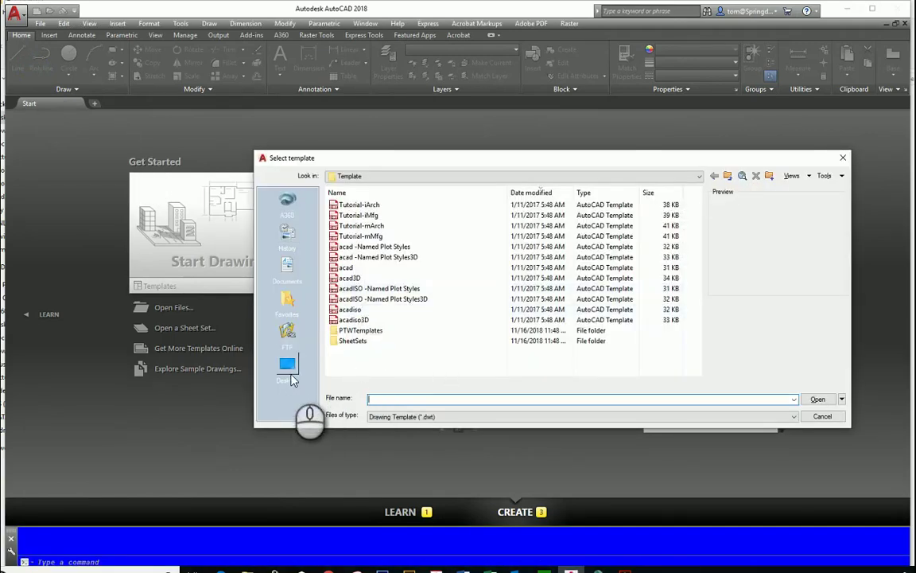
click(290, 377)
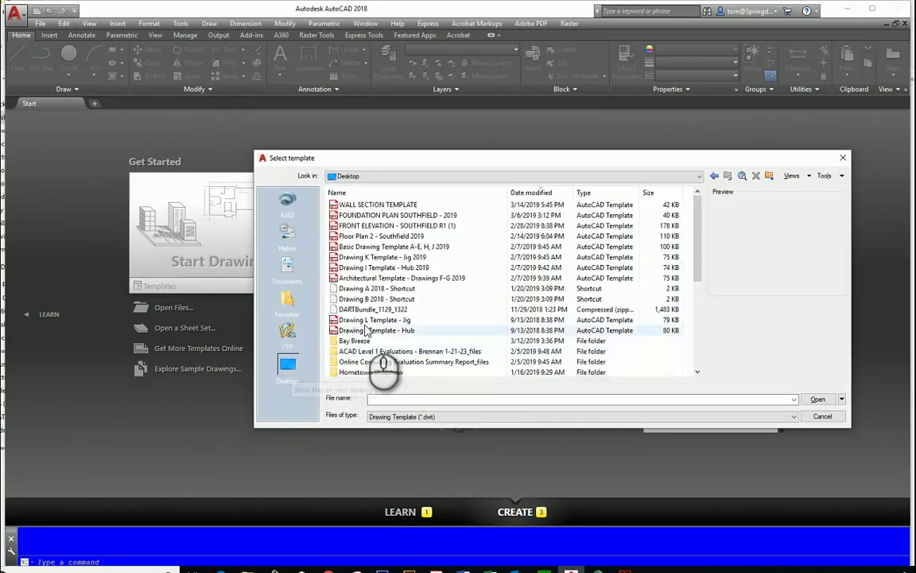
double_click(377, 205)
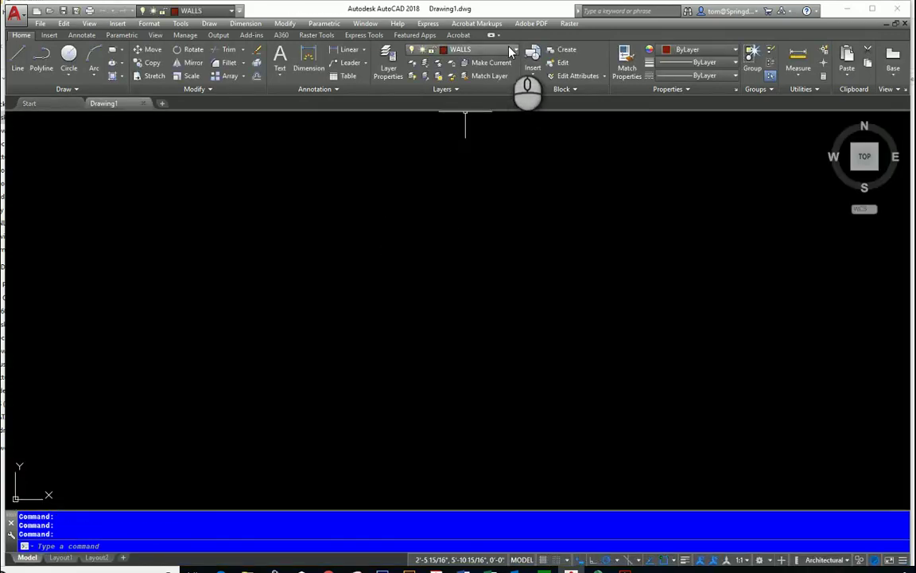
Step: Make FOOTING the current layer and draw the footing as a rectangle 20" wide and 8" high
click(512, 51)
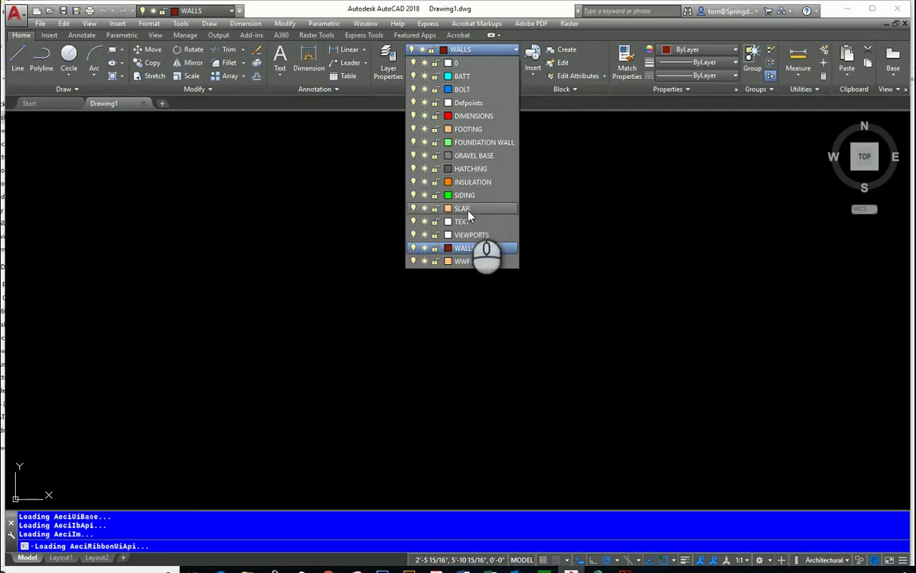
click(469, 130)
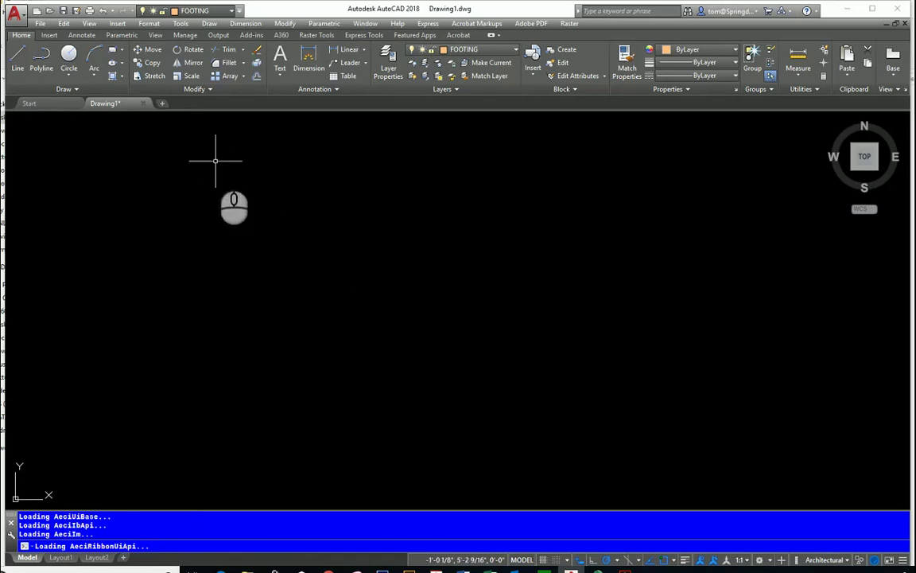
click(218, 423)
text(20)
key(Tab)
text(8)
key(Return)
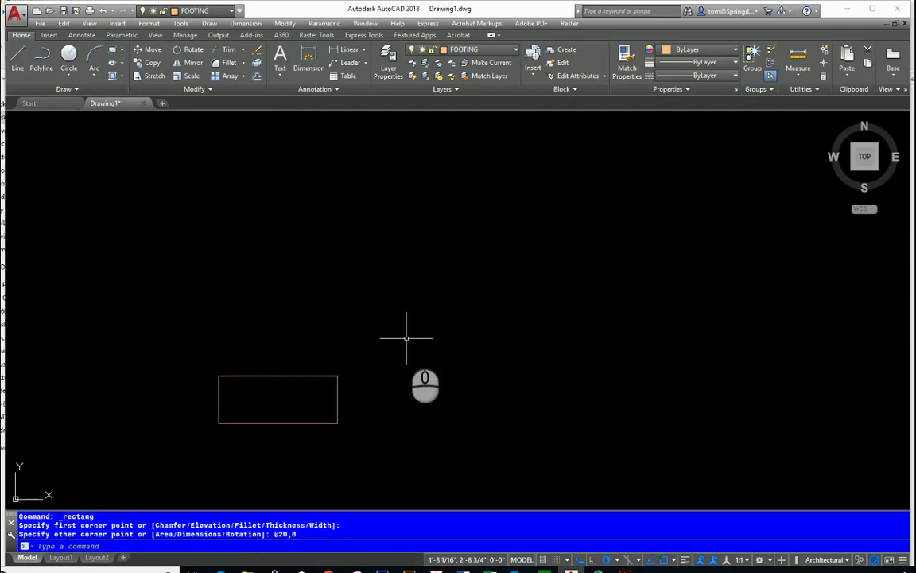
scroll(261, 353, up, 3)
middle_drag(262, 354, 394, 324)
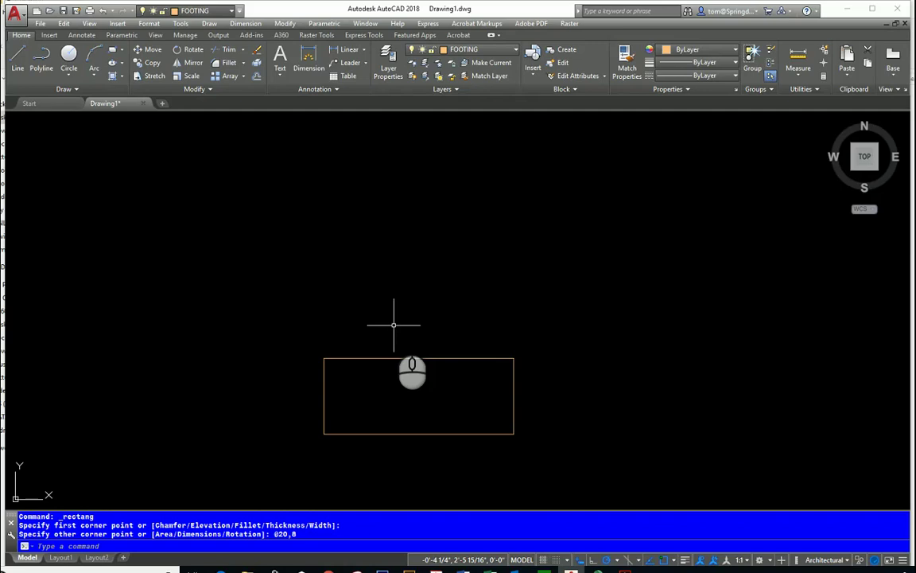
Step: On the FOUNDATION WALL layer, draw a line 16" straight up, starting 6" in from the footing's upper-left corner
click(514, 50)
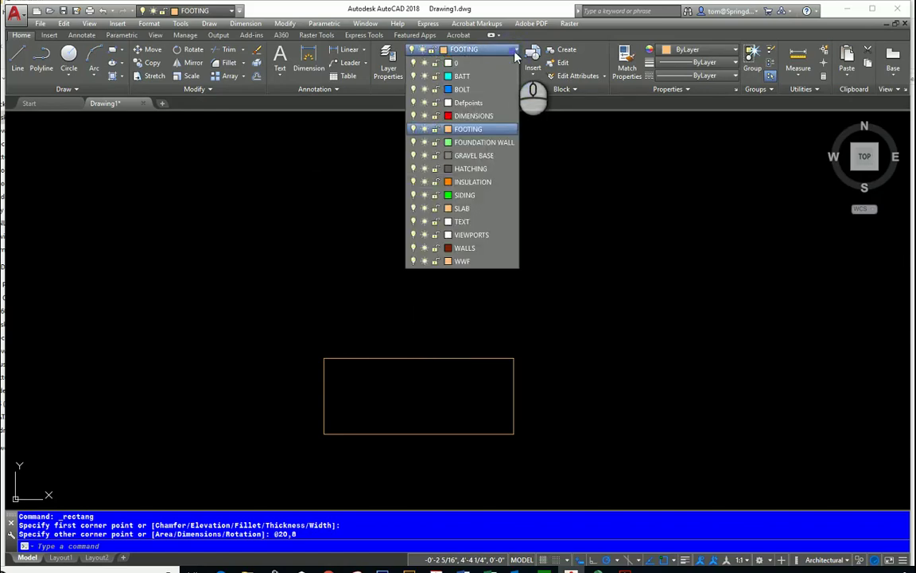
click(481, 142)
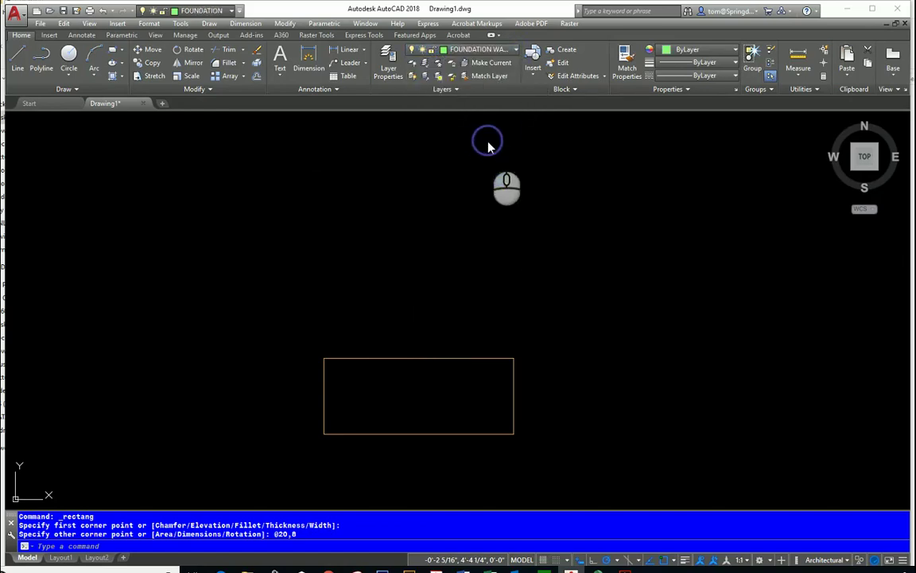
click(18, 58)
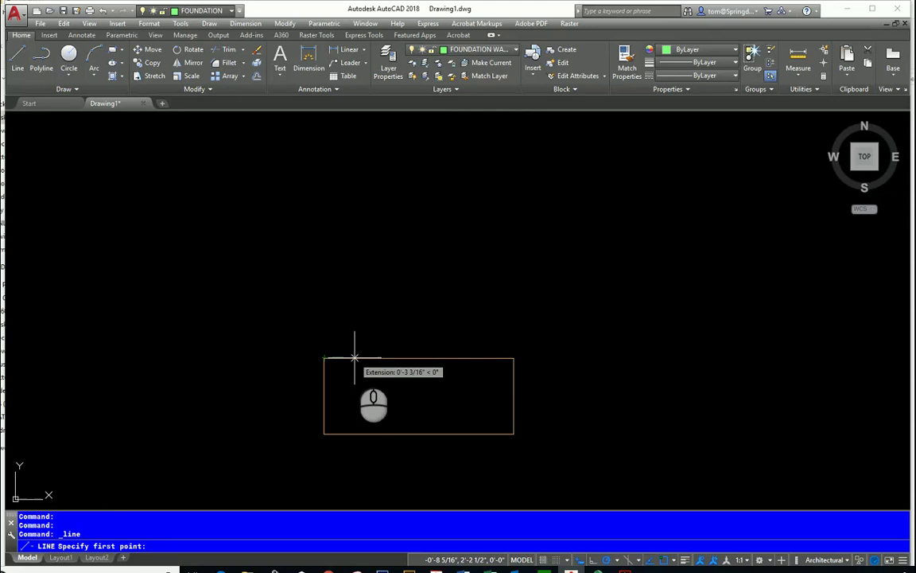
text(6)
key(Return)
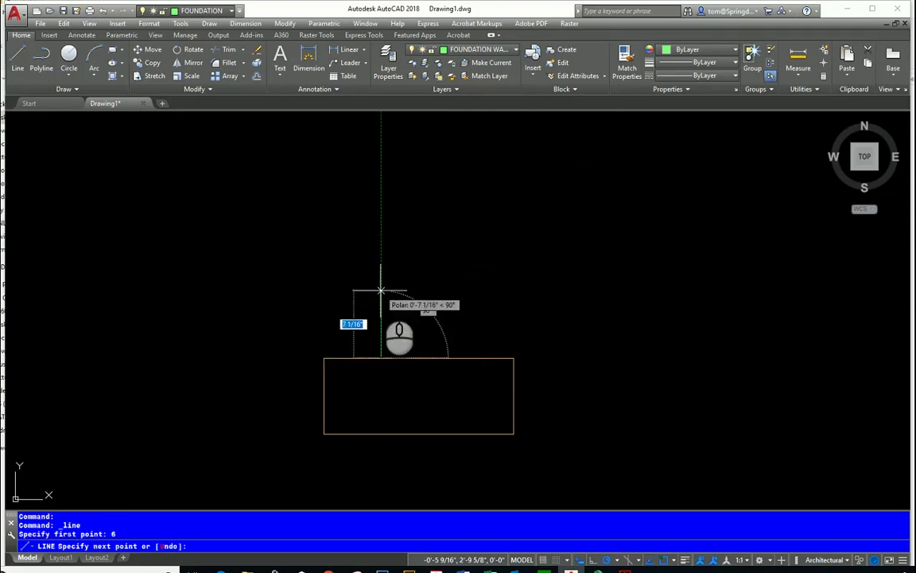
text(16)
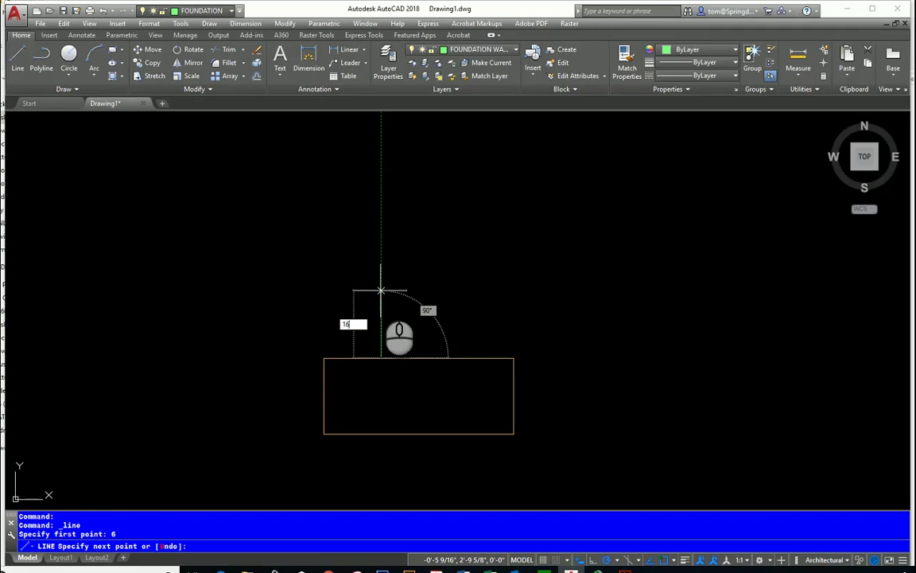
key(Return)
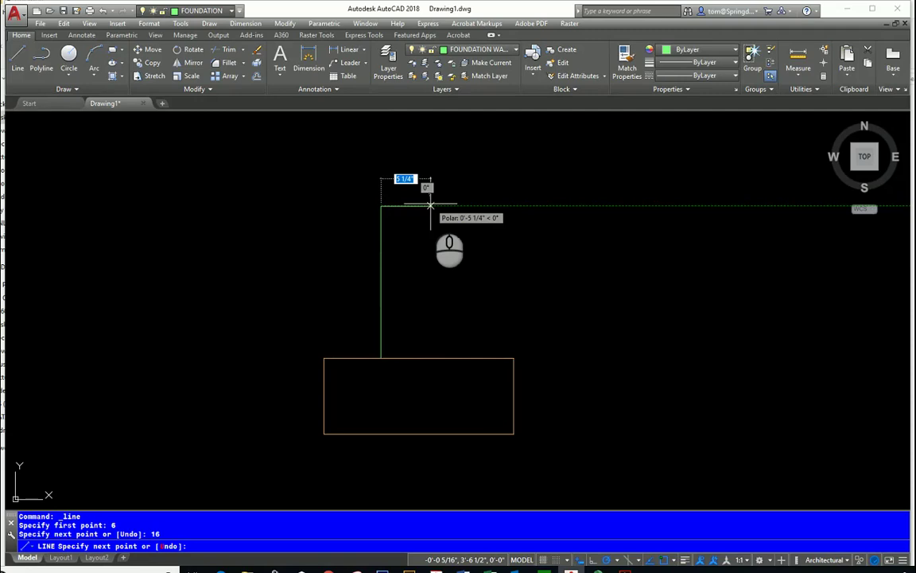
Step: Continue the foundation wall outline 5" right, 4" down, 3" right, and straight down to the footing's top edge
text(5)
key(Return)
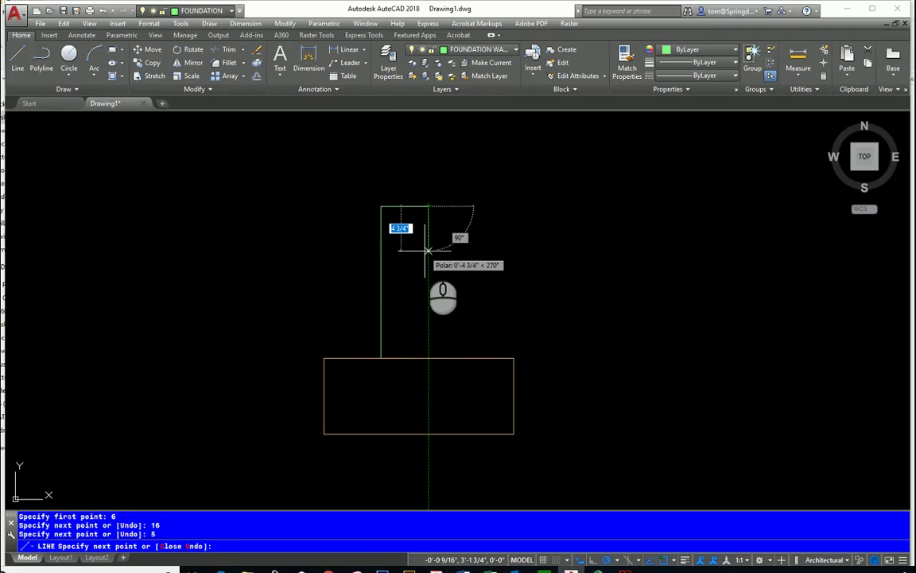
text(4)
key(Return)
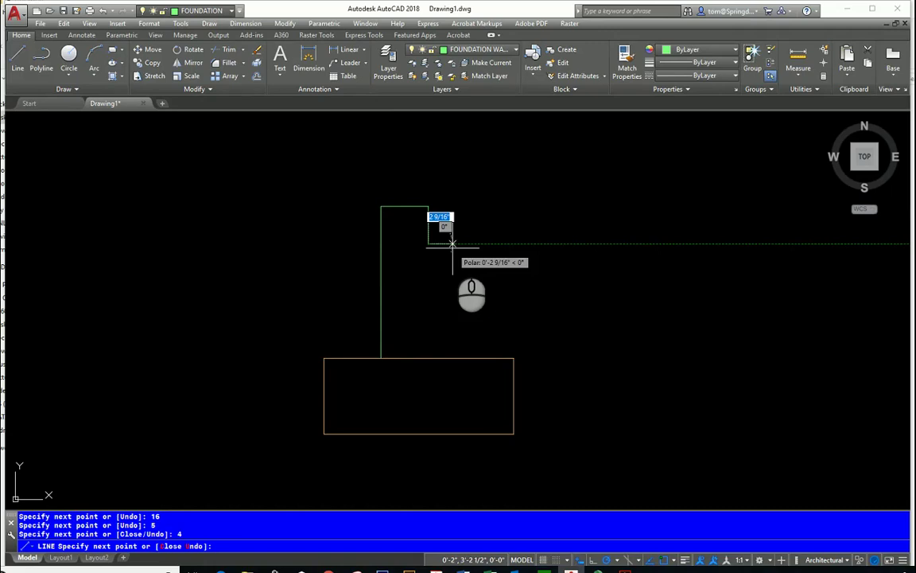
text(3)
key(Return)
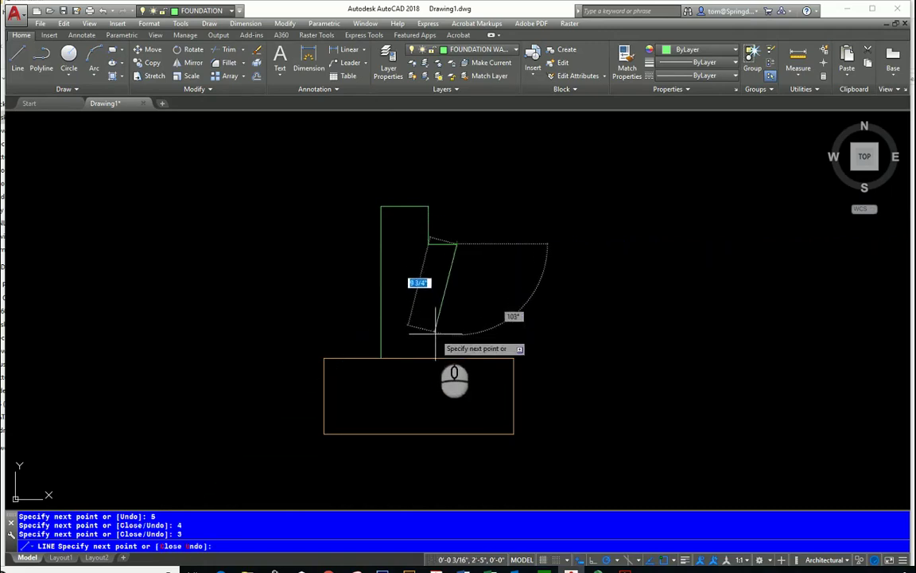
click(456, 358)
key(Escape)
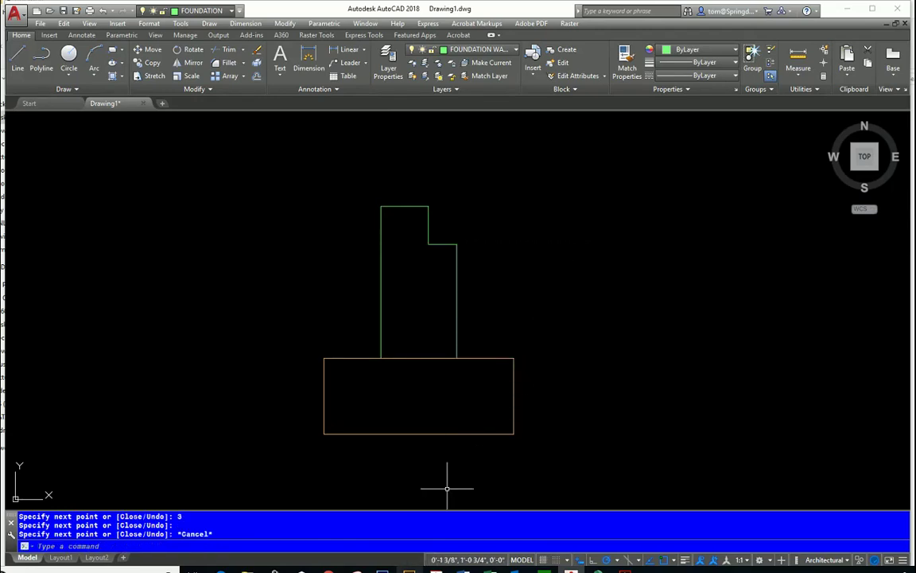
Step: Check the foundation details in the wall section PDF and return to the AutoCAD drawing
key(alt+Tab)
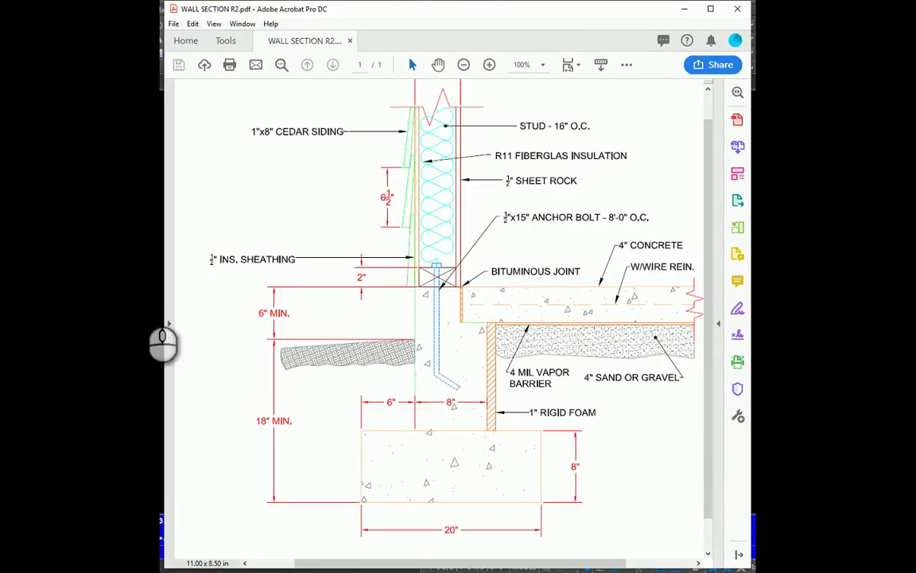
click(111, 304)
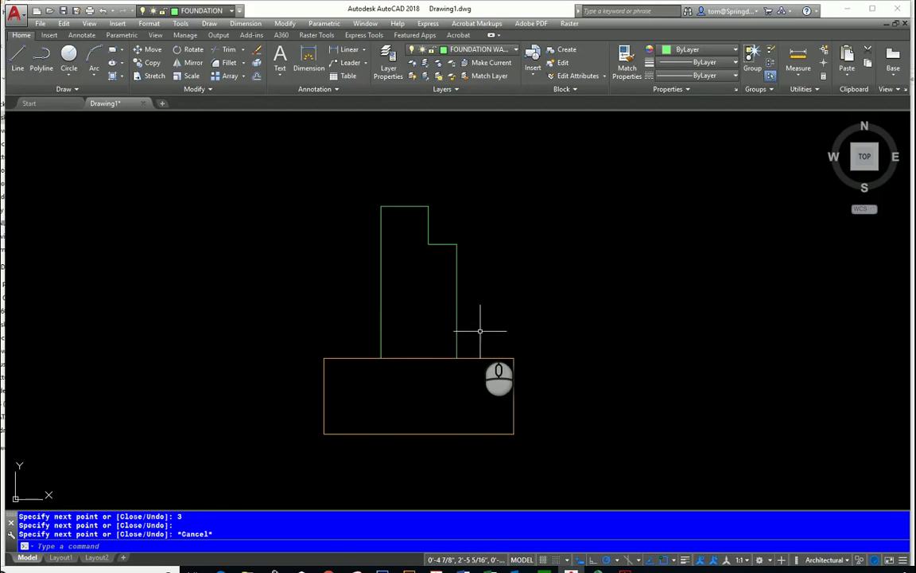
middle_drag(505, 305, 505, 344)
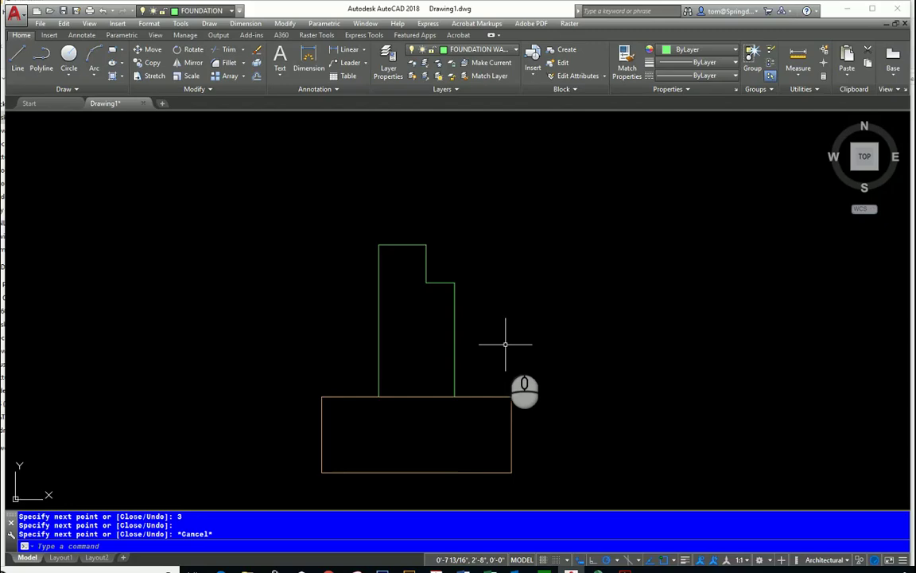
Step: Check the slab and bituminous joint in the wall section PDF, return to the drawing, and make SLAB the current layer
key(alt+Tab)
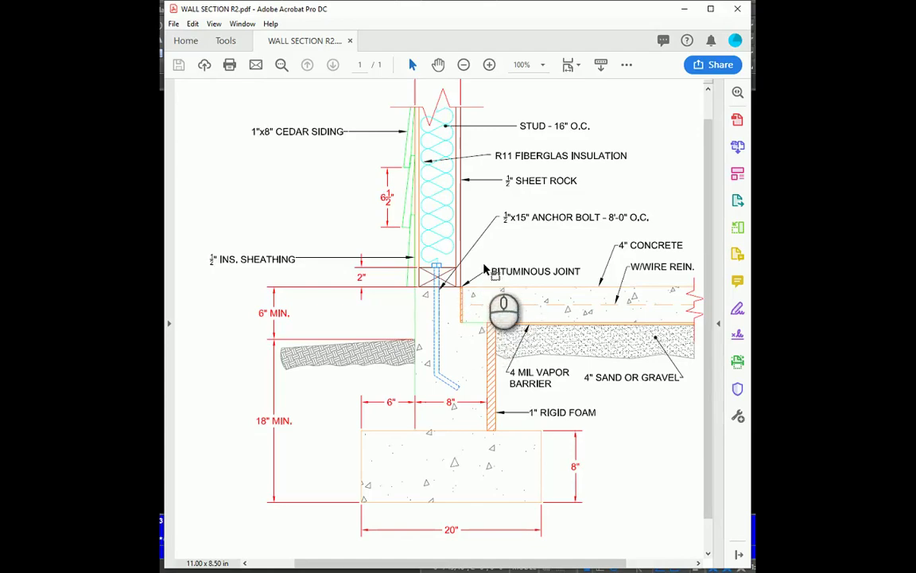
key(alt+Tab)
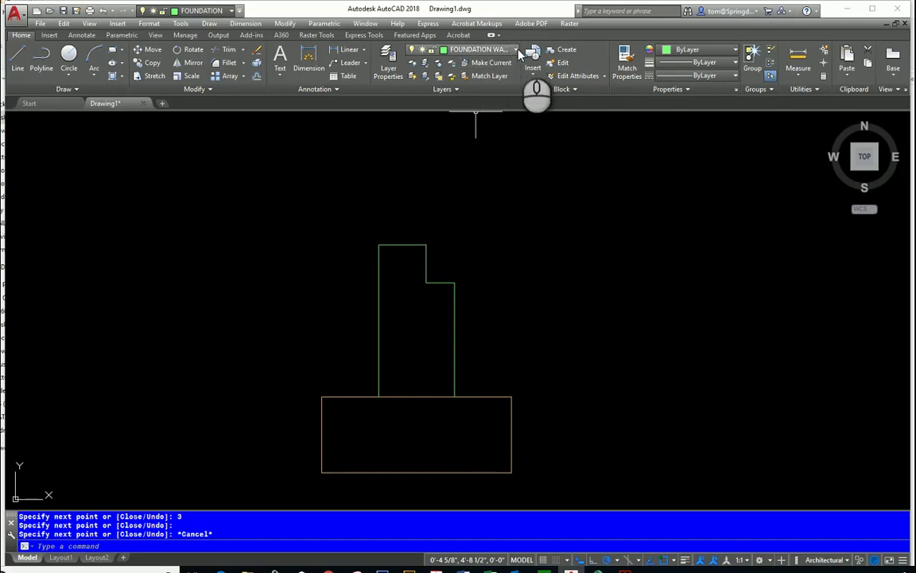
click(470, 49)
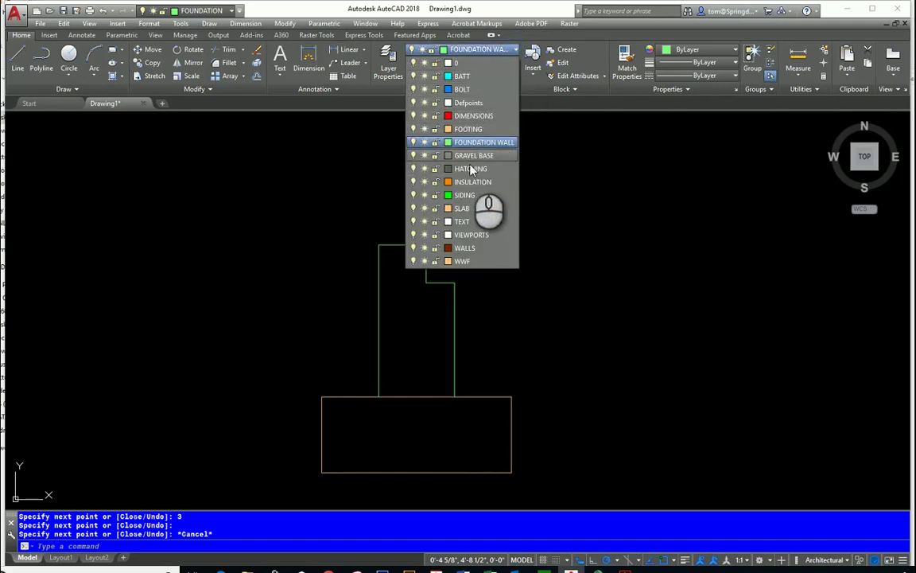
click(462, 208)
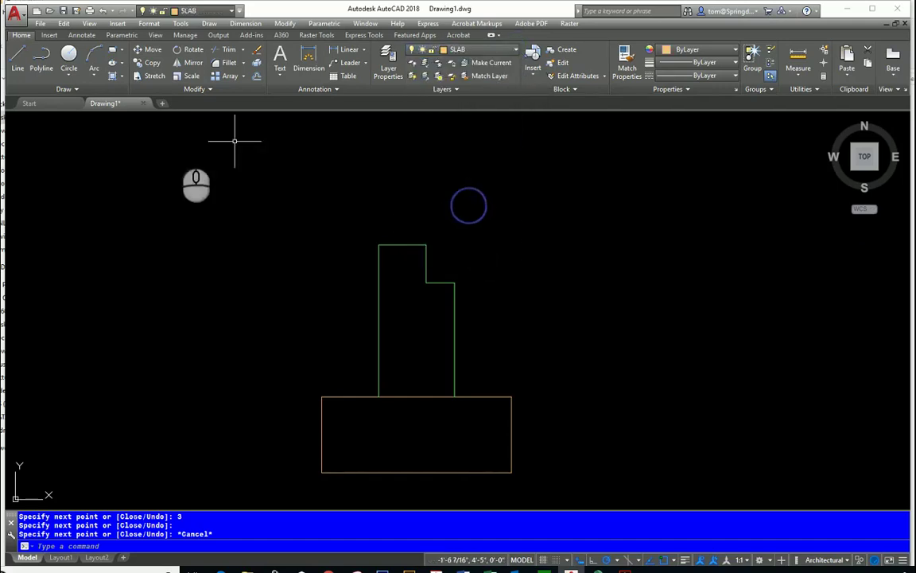
Step: Draw the bituminous joint as a closed strip 0.25" wide along the vertical face of the foundation wall's notch, up to the wall top
click(17, 59)
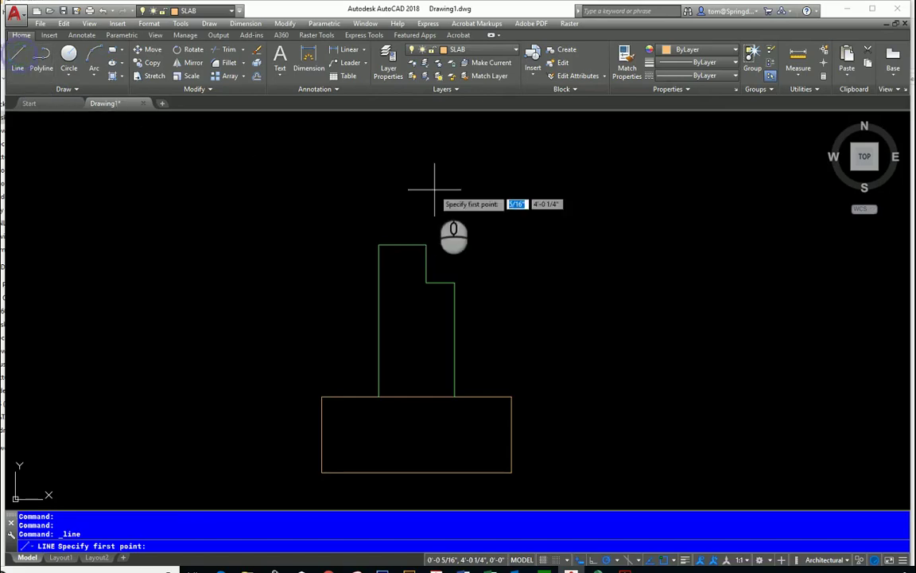
click(426, 245)
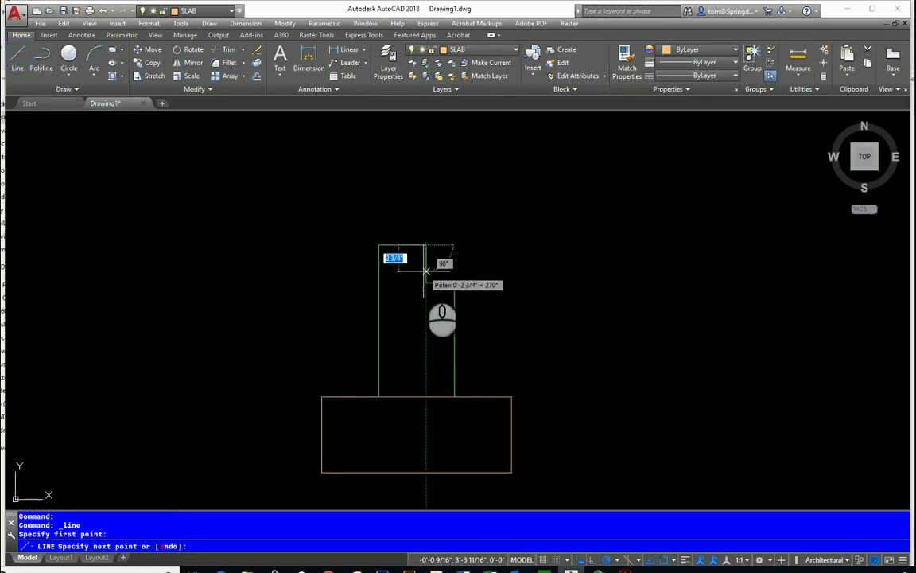
click(426, 281)
text(.25)
key(Return)
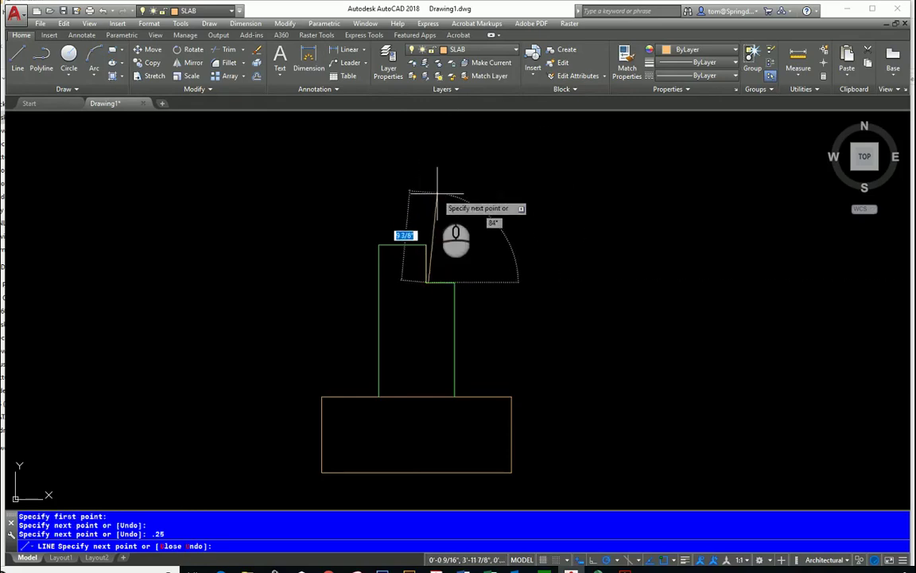
scroll(430, 246, up, 5)
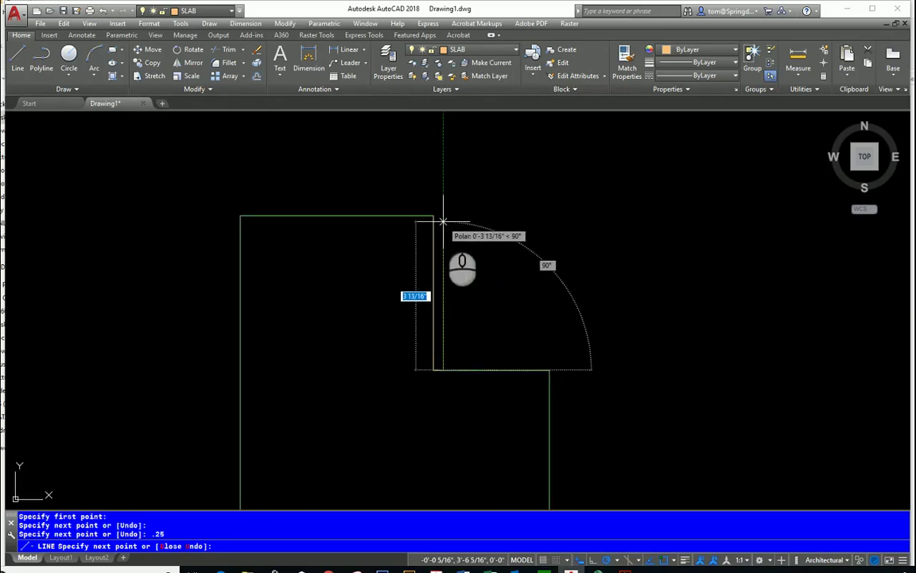
click(442, 216)
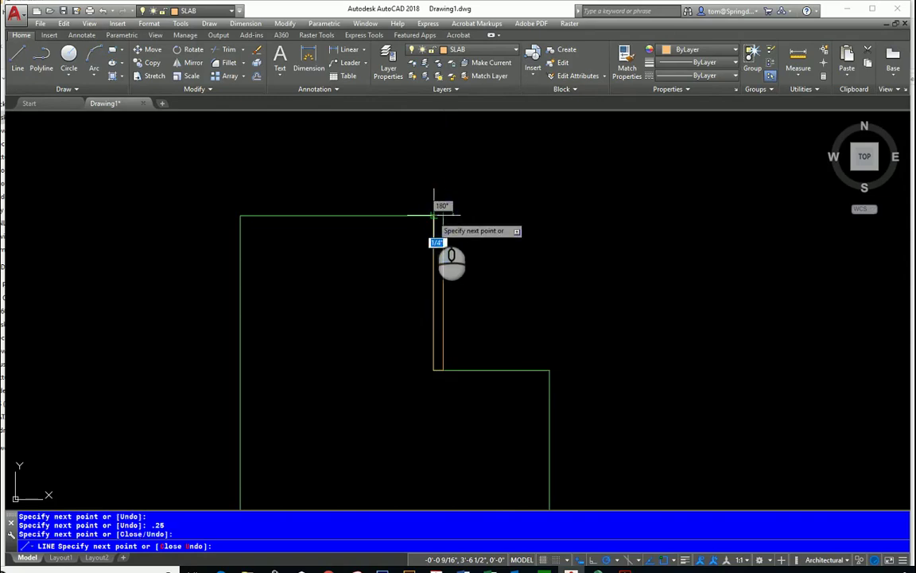
key(Escape)
scroll(507, 232, down, 4)
scroll(508, 232, up, 3)
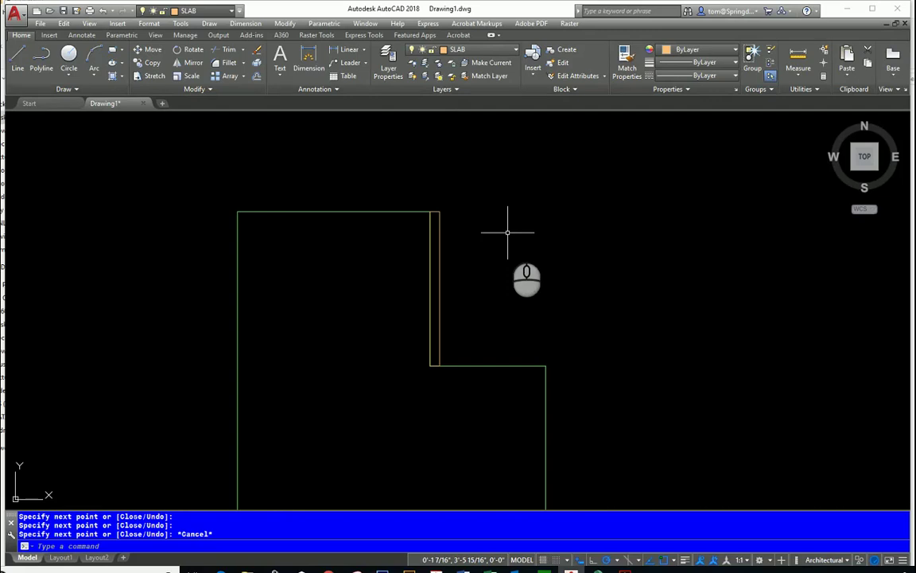
Step: Hatch the bituminous joint strip with the ANSI31 pattern at a scale of 4
click(113, 75)
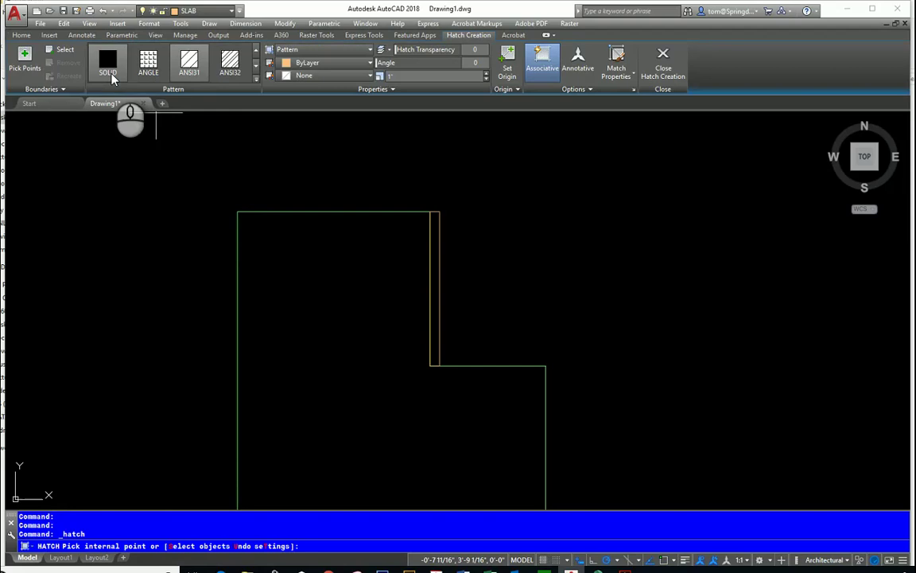
click(191, 68)
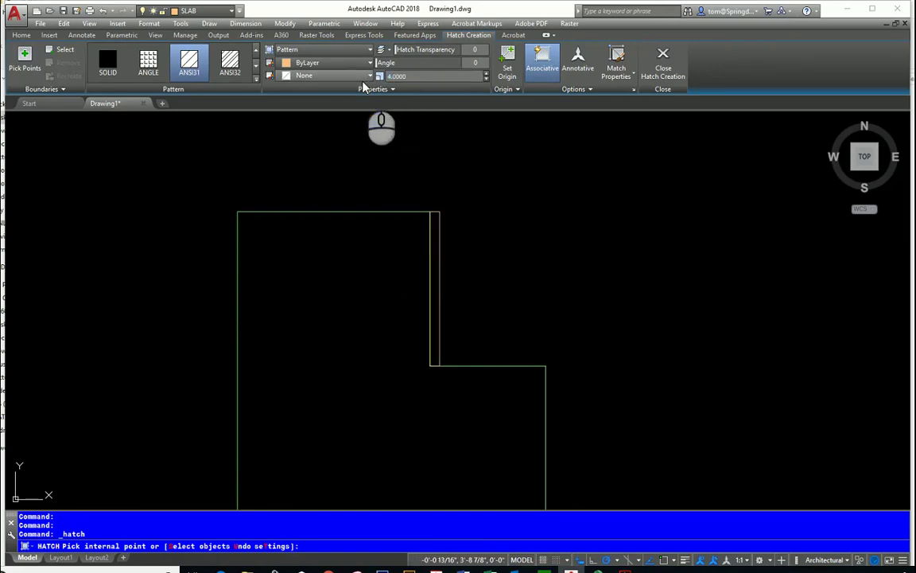
click(434, 255)
key(Escape)
scroll(490, 235, down, 4)
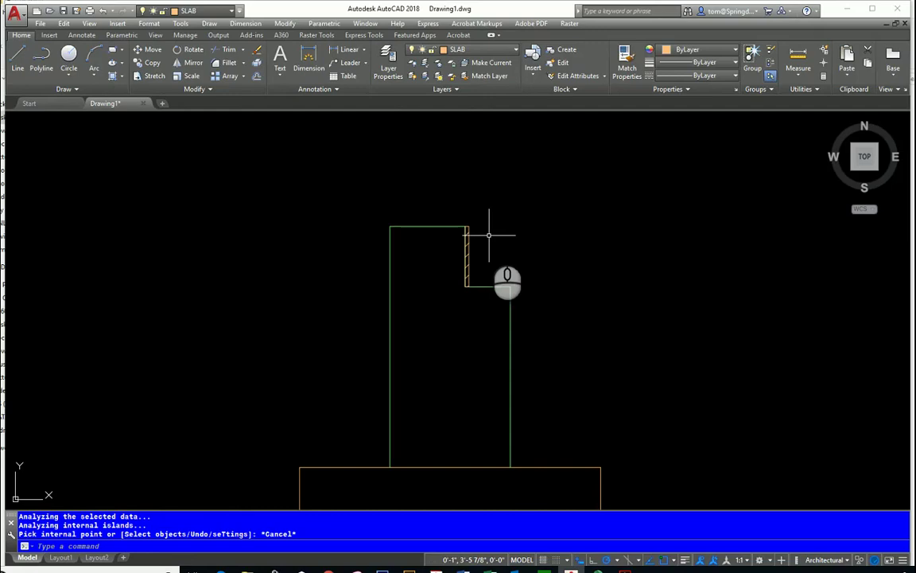
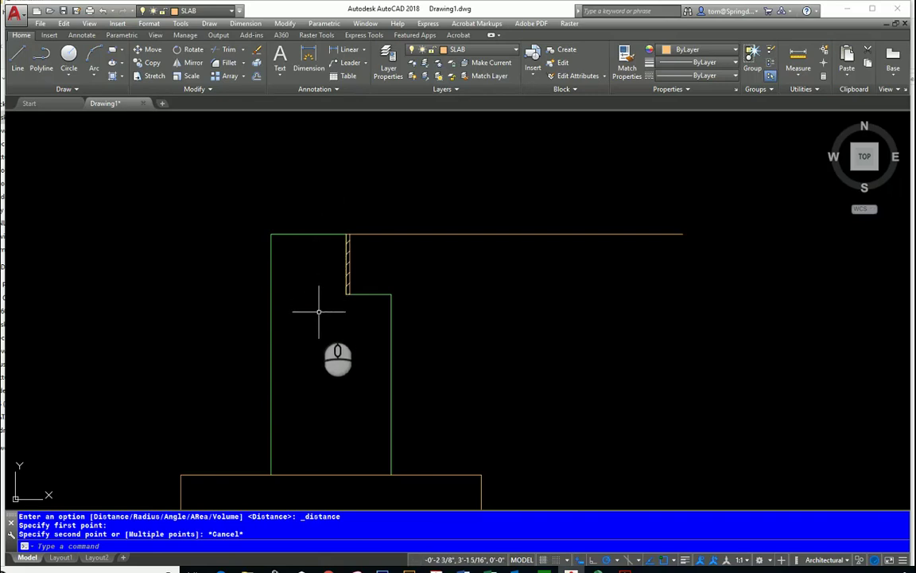
Step: Measure the foundation wall's width along its base, between its two lower endpoints
right_click(315, 311)
click(355, 318)
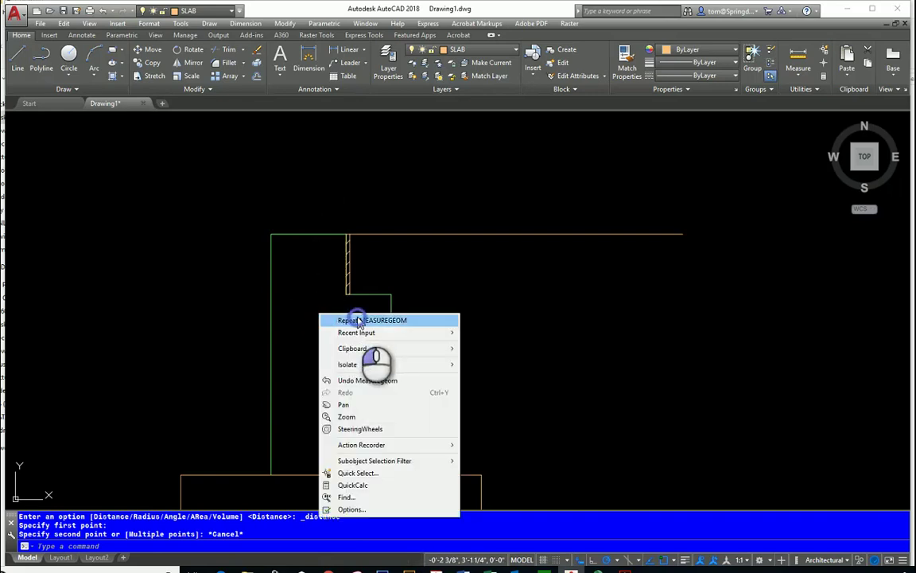
key(Escape)
right_click(315, 408)
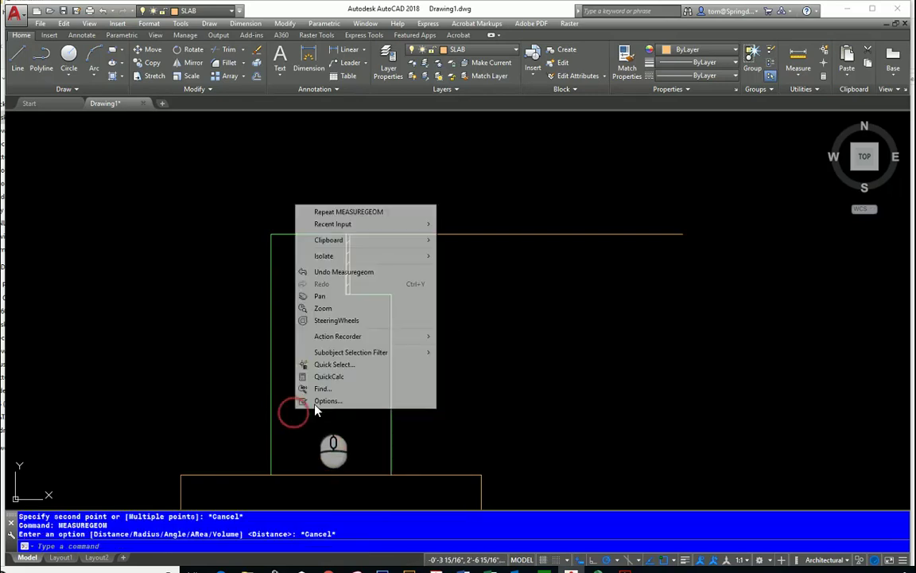
click(352, 211)
click(388, 239)
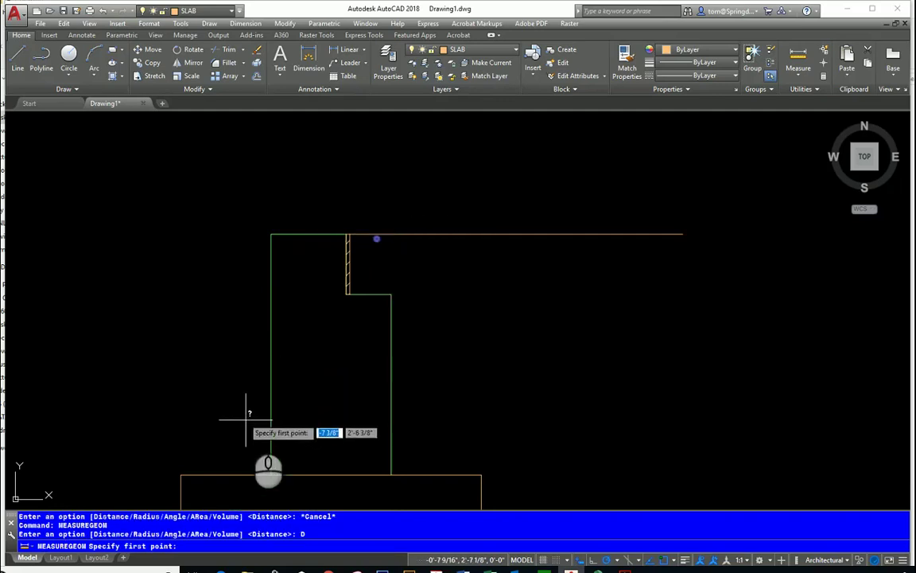
click(271, 474)
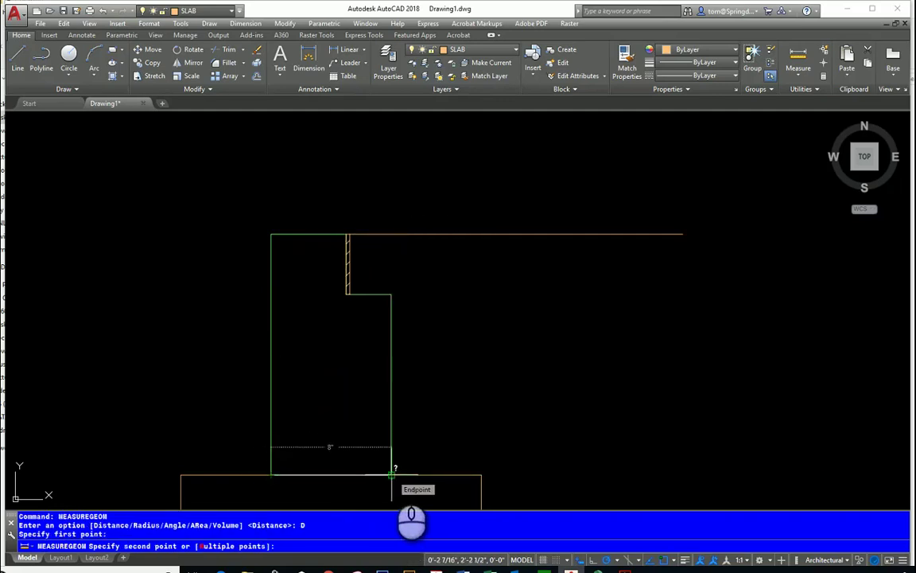
key(Escape)
scroll(408, 436, down, 3)
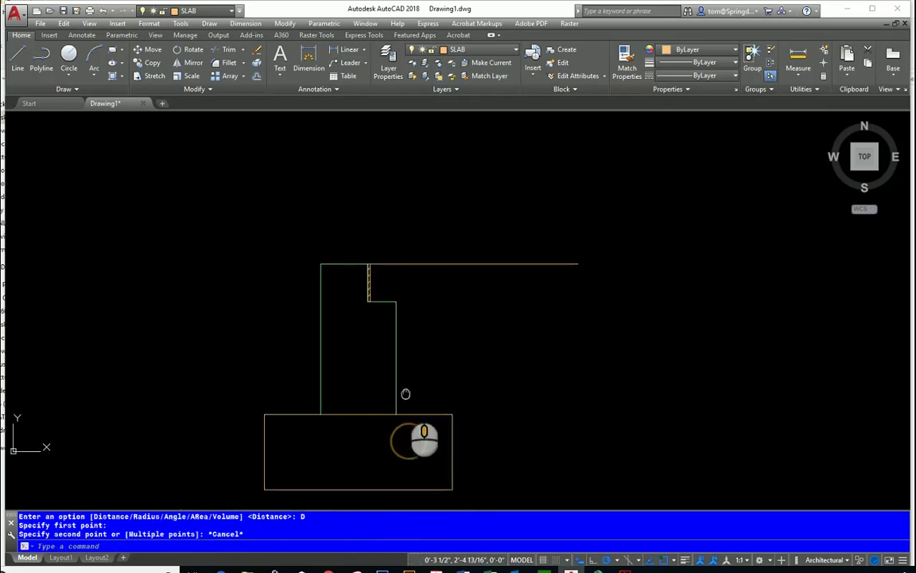
Step: Measure the footing's height straight down from the foundation wall's lower-left corner
right_click(333, 382)
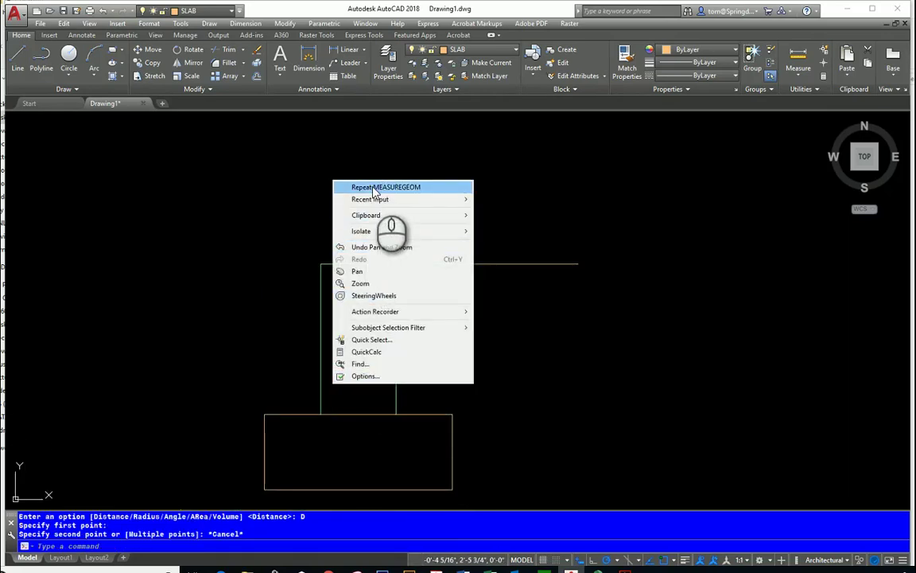
click(371, 186)
click(406, 216)
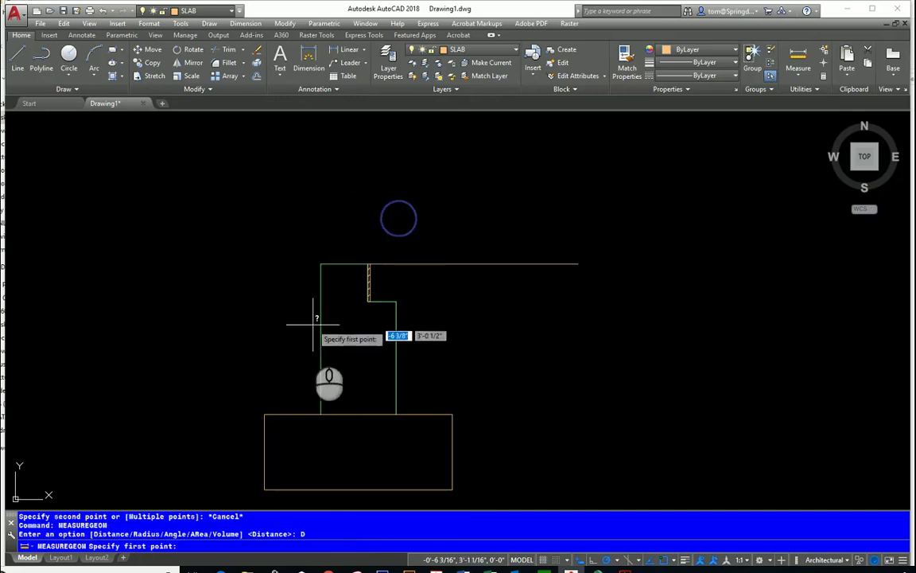
click(319, 413)
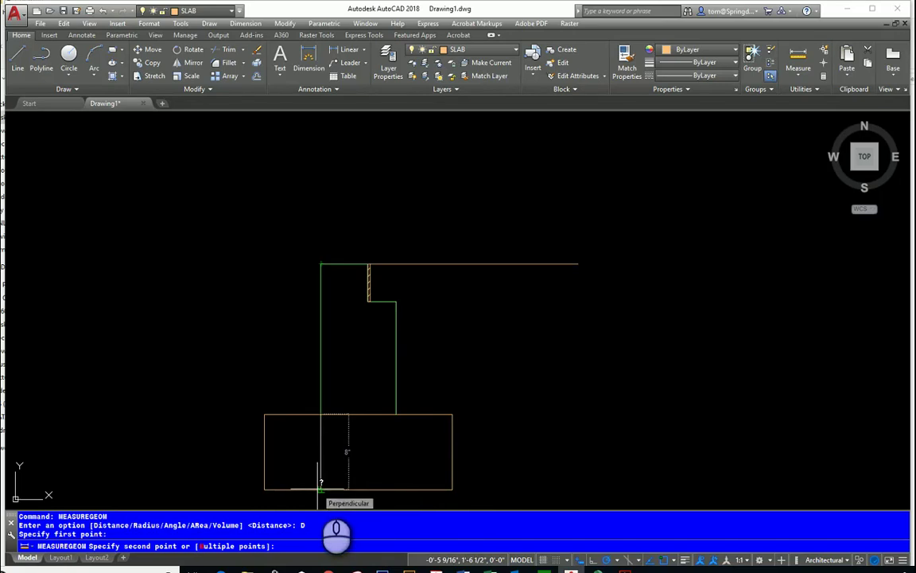
key(Escape)
Step: Draw the slab's bottom line horizontally from the joint's lower-left corner to directly below the end of the slab's top line
mouse_move(425, 322)
middle_down()
mouse_move(419, 373)
mouse_move(419, 333)
middle_up()
scroll(419, 373, up, 2)
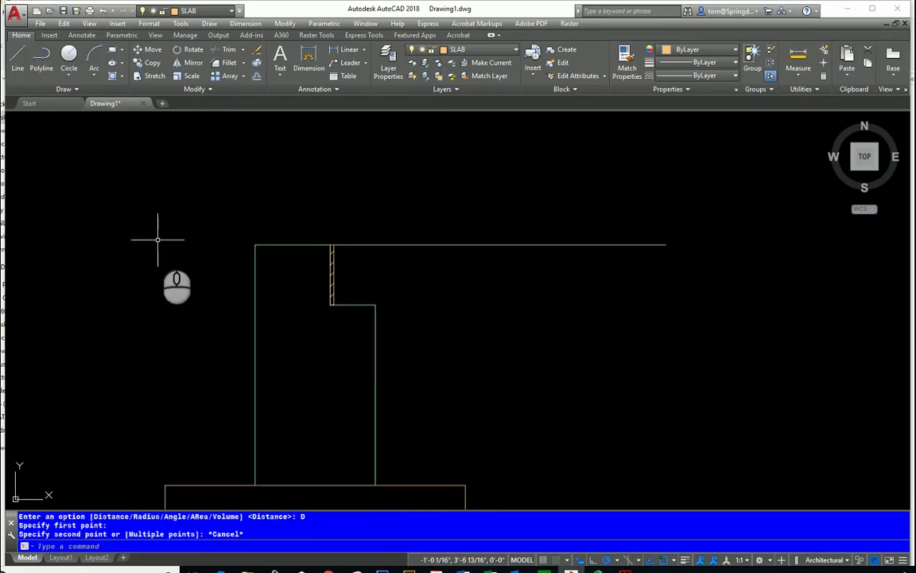
click(17, 58)
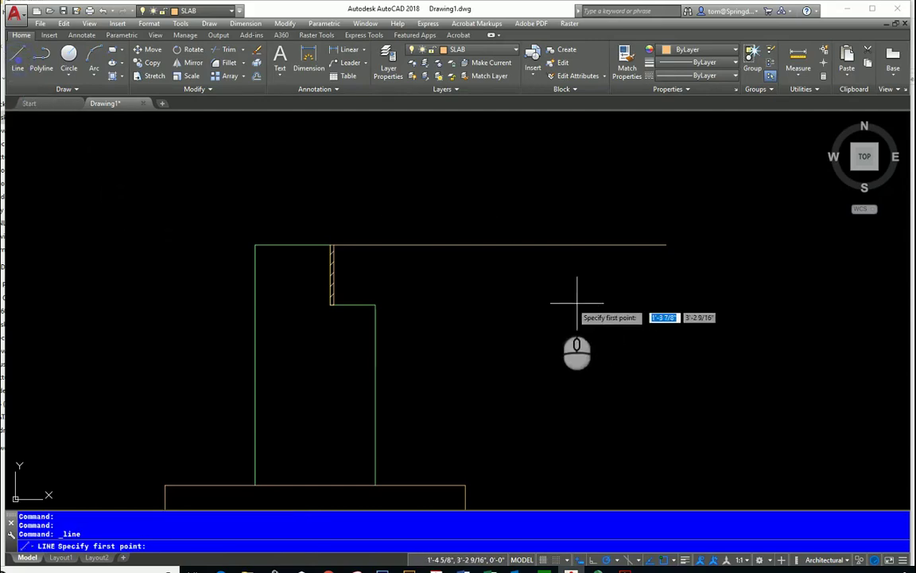
click(330, 303)
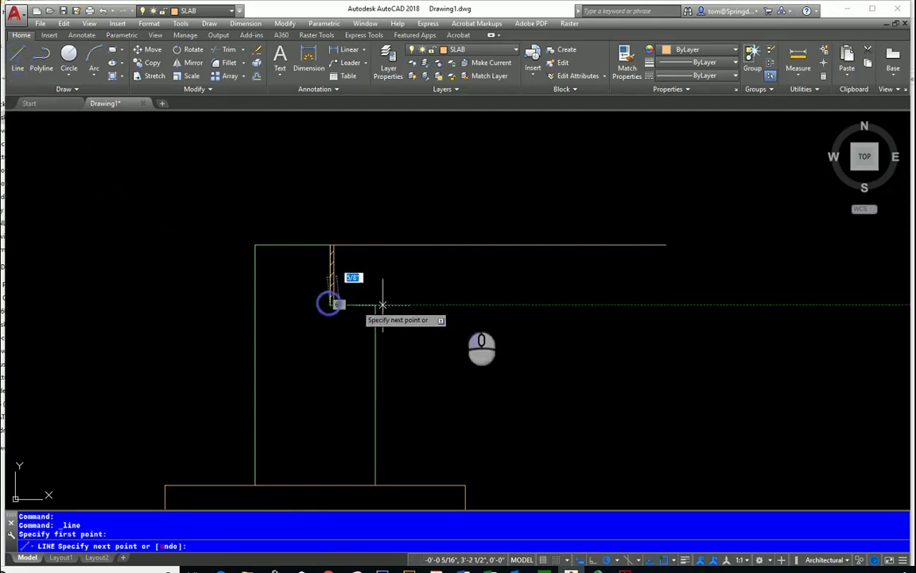
click(660, 303)
key(Escape)
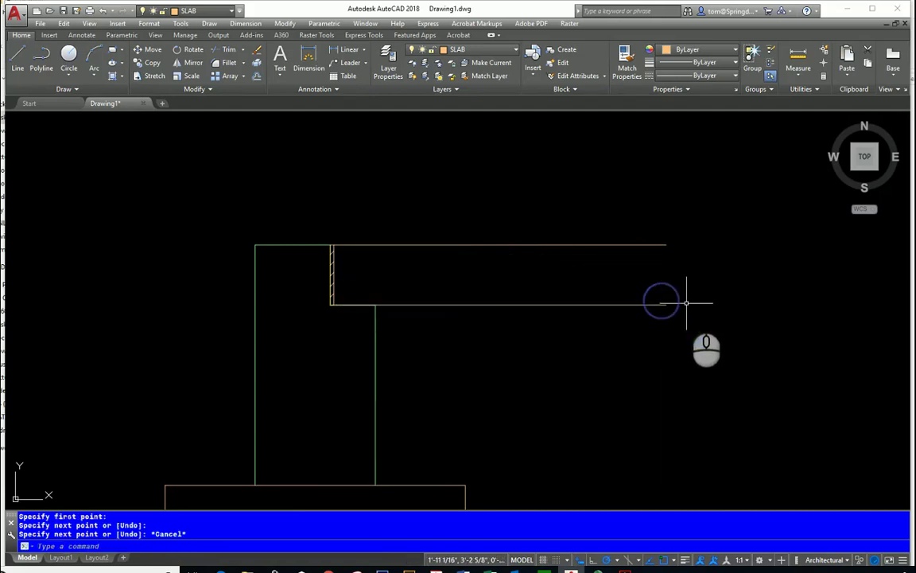
Step: Measure the slab's thickness between the right ends of its top and bottom lines
click(800, 72)
click(795, 119)
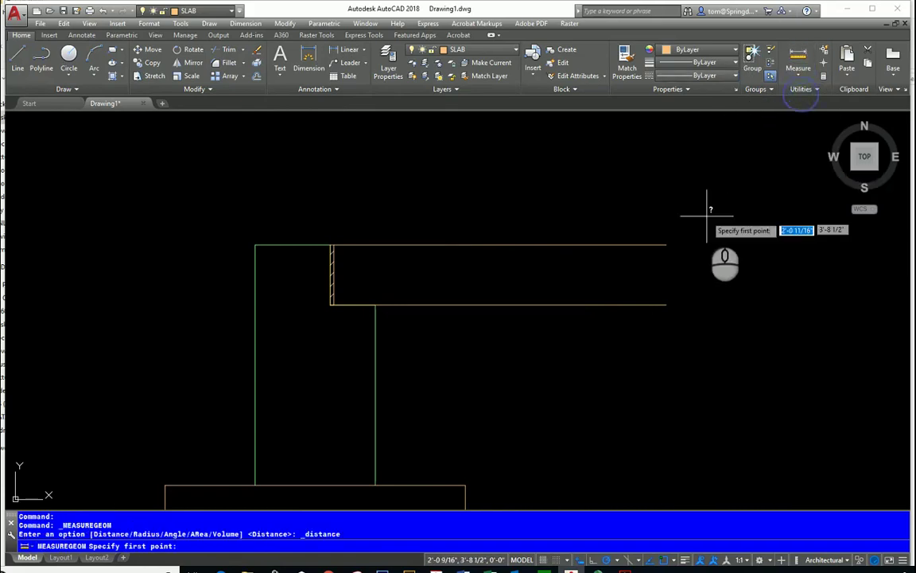
click(667, 245)
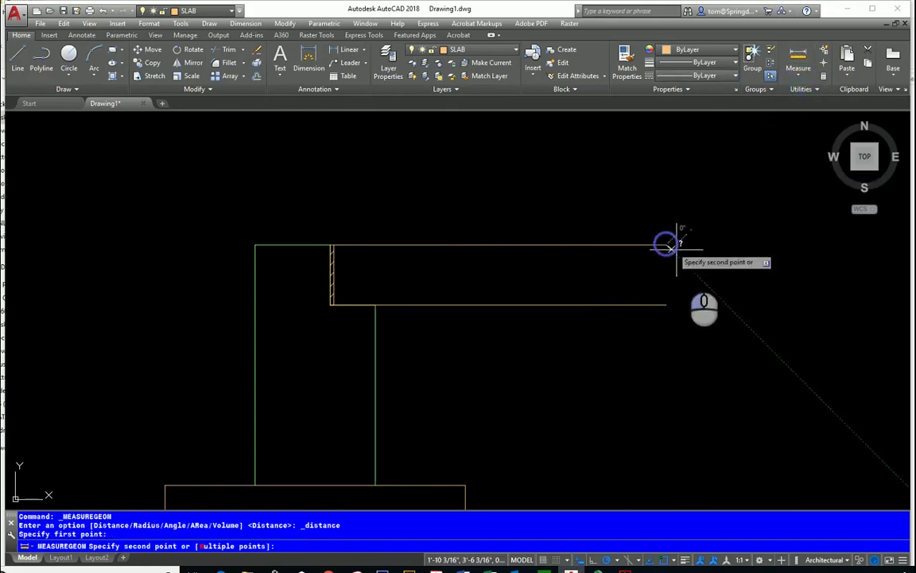
click(665, 307)
key(Escape)
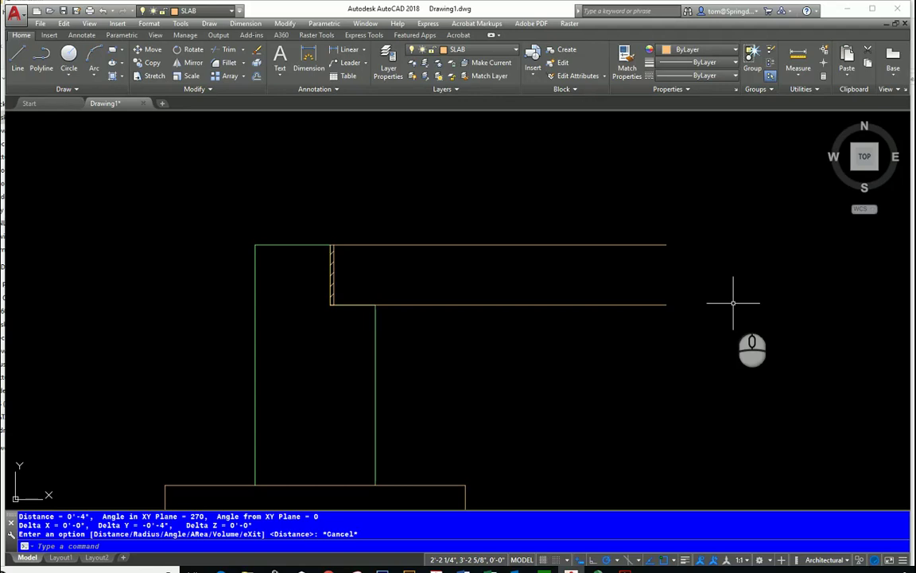
Step: On the WWF layer, draw the wire mesh line horizontally from the midpoint of the joint's right edge to the slab's open end
click(515, 50)
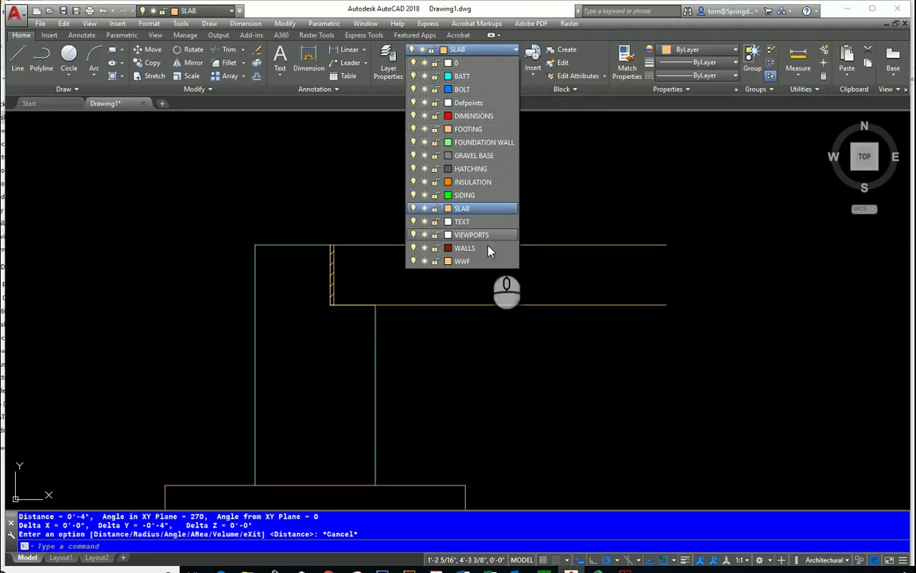
click(481, 264)
click(19, 60)
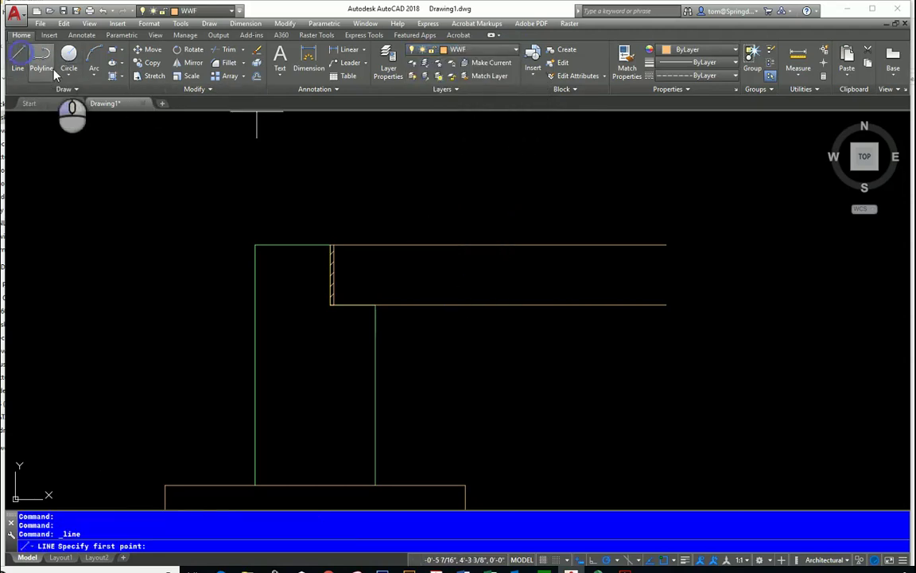
click(334, 275)
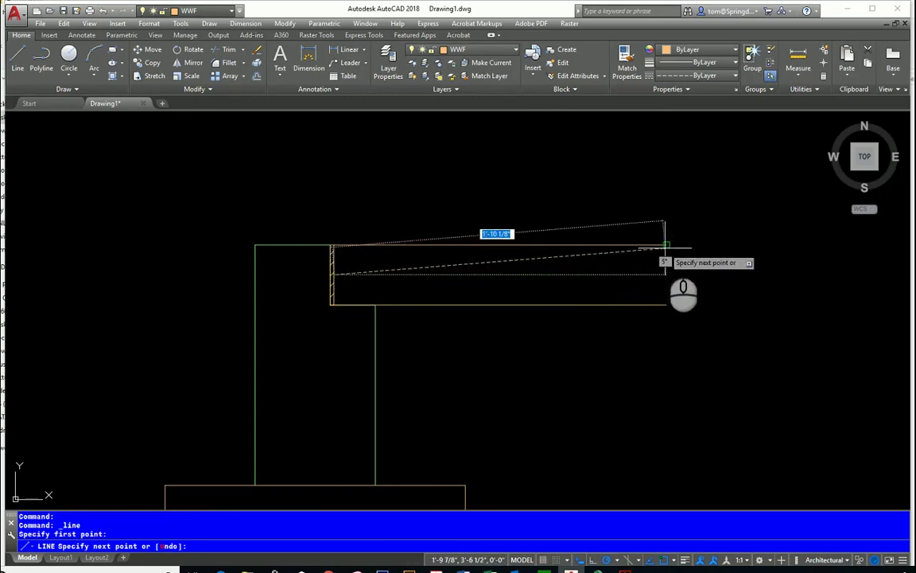
click(663, 272)
key(Escape)
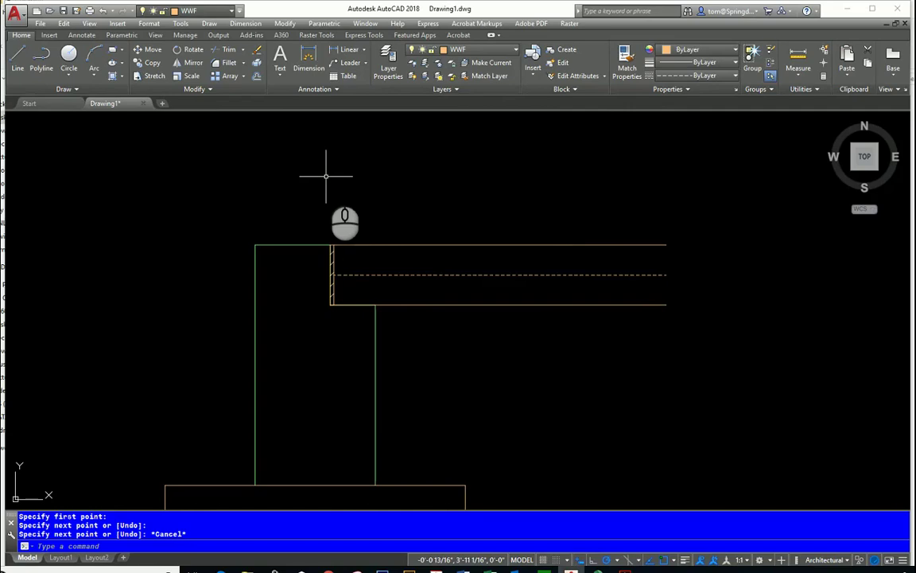
Step: Review the WWF layer's linetype in the layer properties
click(389, 68)
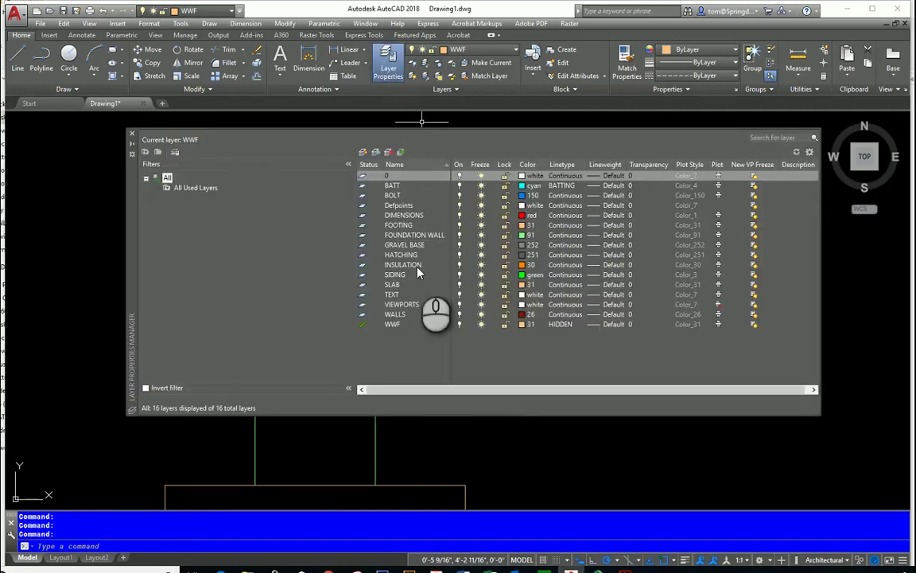
drag(356, 163, 249, 163)
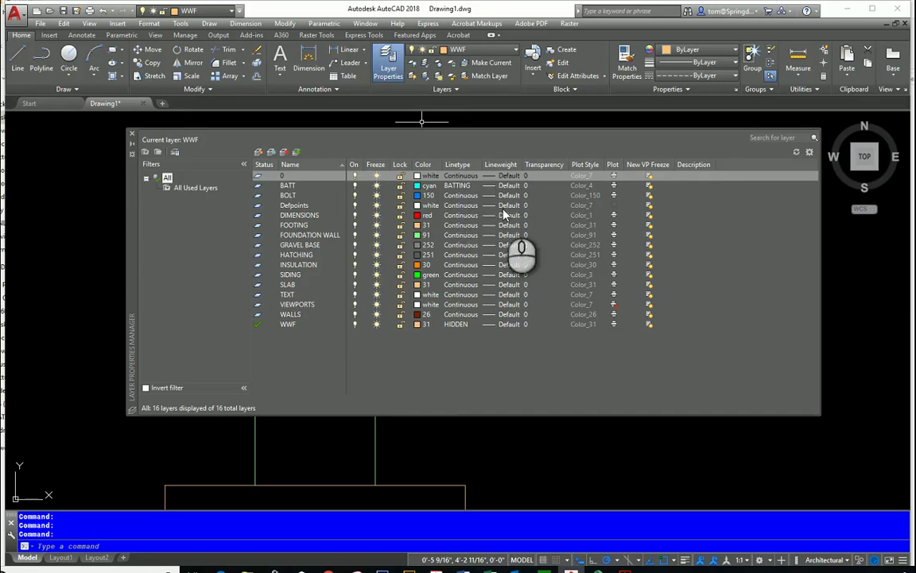
click(132, 133)
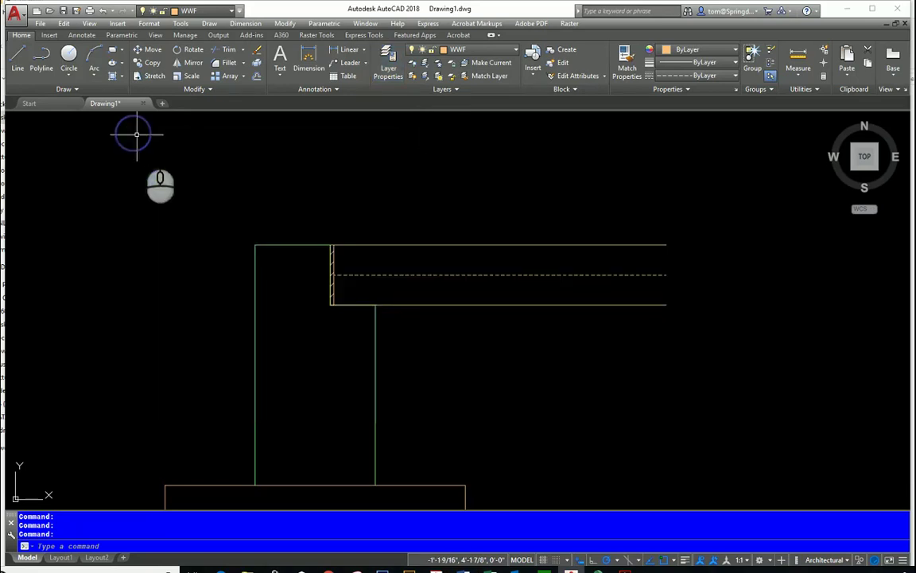
Step: Set the wire mesh line's linetype scale to 4
right_click(495, 275)
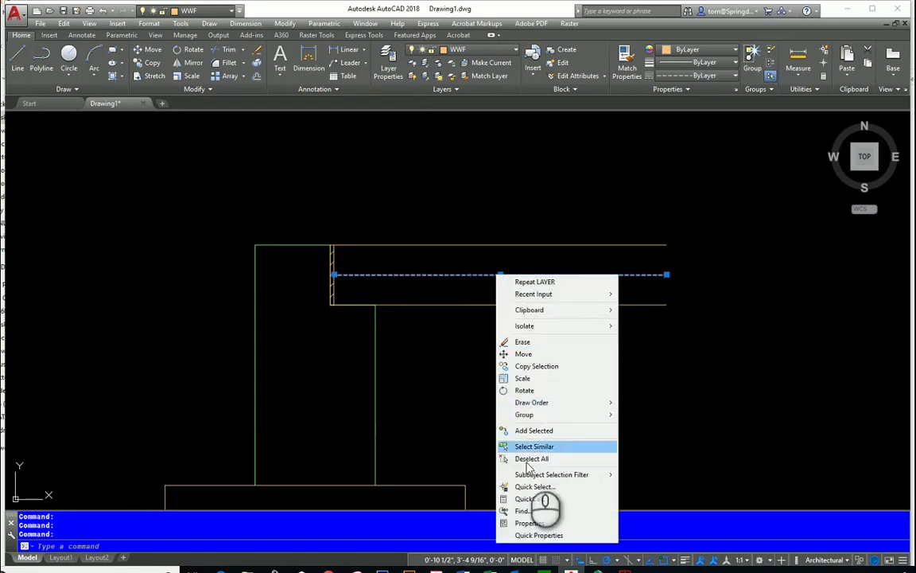
click(542, 522)
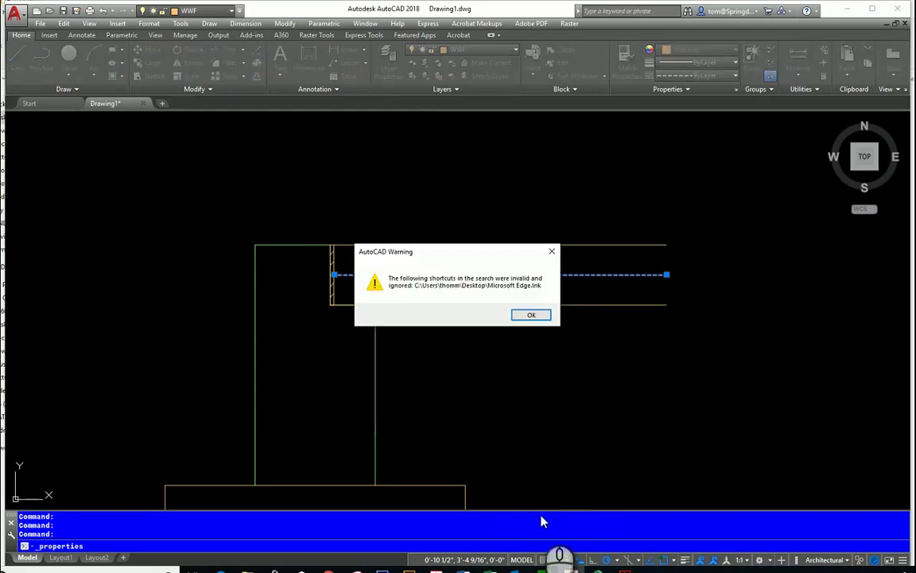
click(530, 317)
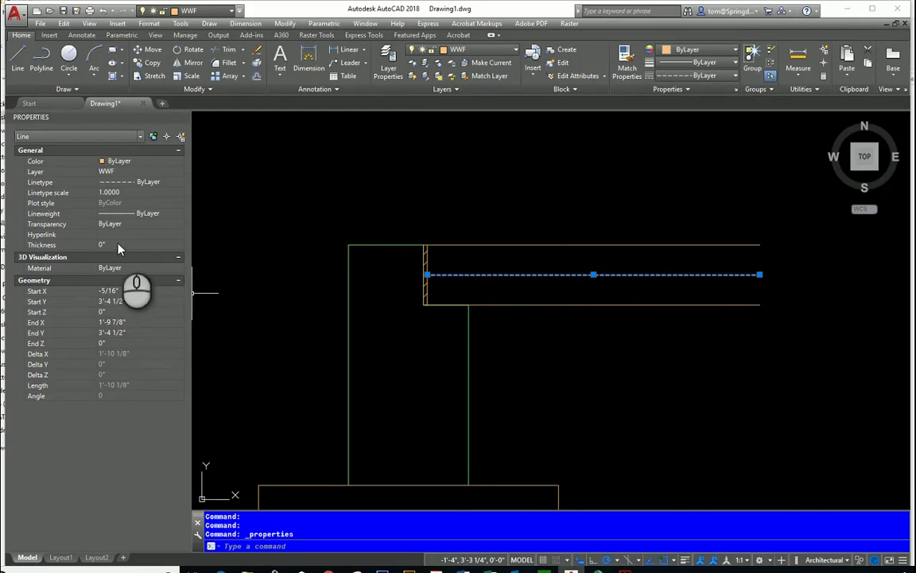
click(132, 192)
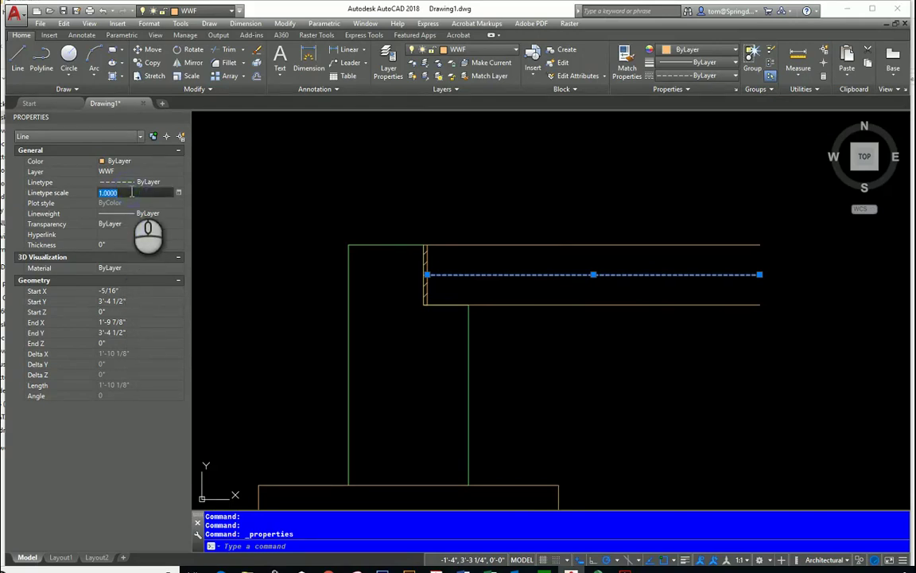
text(4)
key(Return)
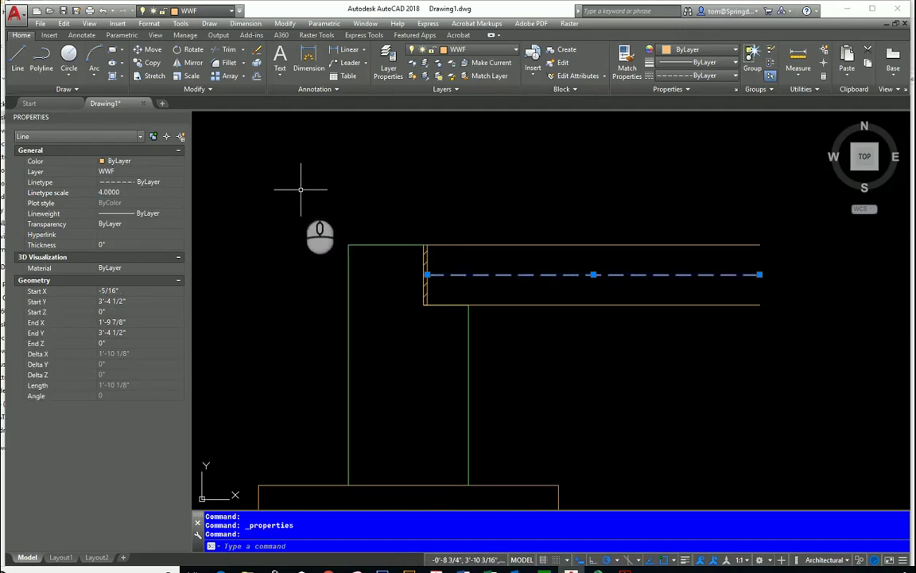
key(Escape)
scroll(278, 184, down, 2)
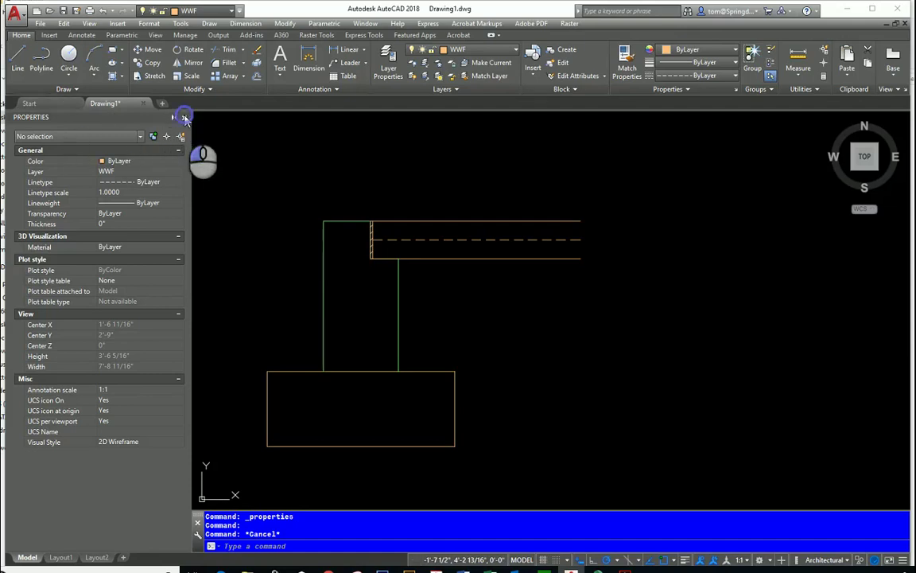
click(184, 118)
middle_drag(385, 307, 510, 326)
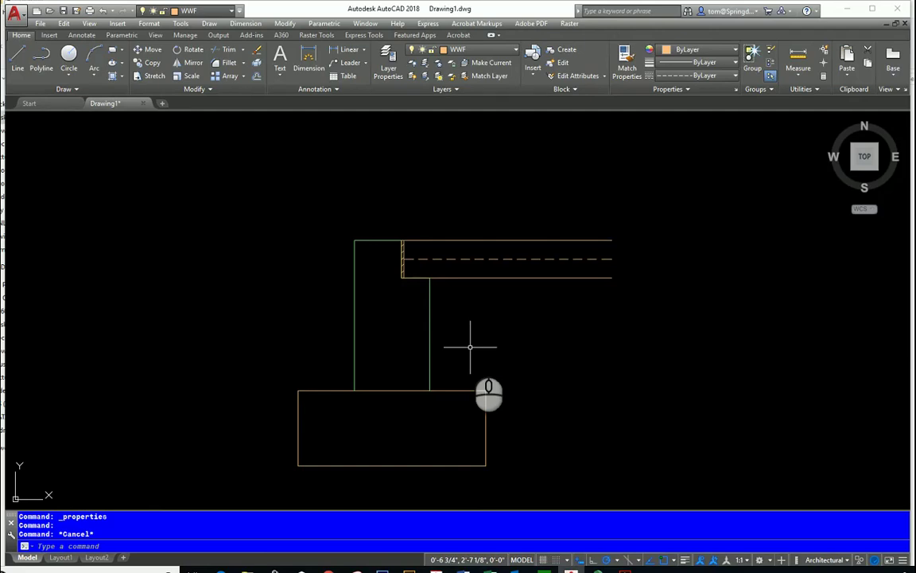
Step: On the FOOTING layer, outline the 1" wide rigid foam strip against the foundation wall's right face, from the footing's top to the slab's underside
key(alt+Tab)
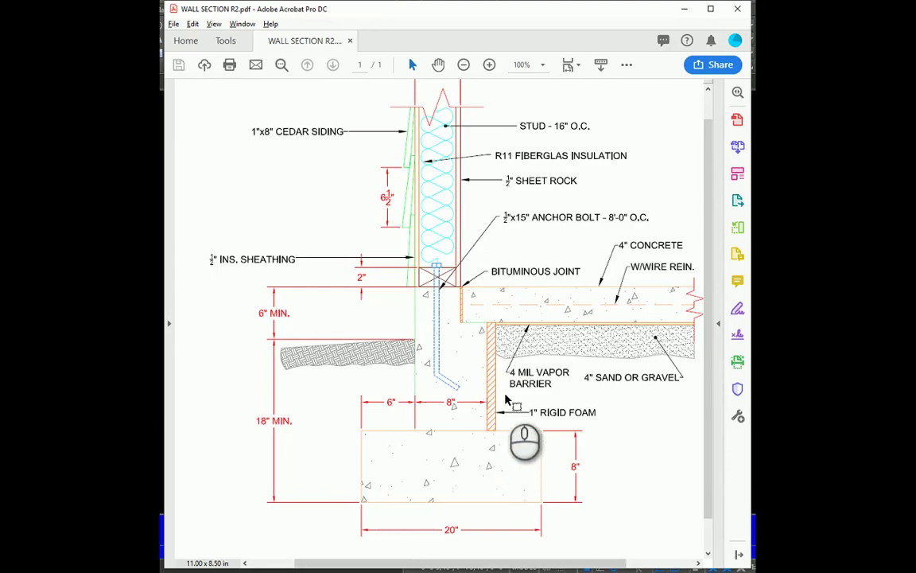
key(alt+Tab)
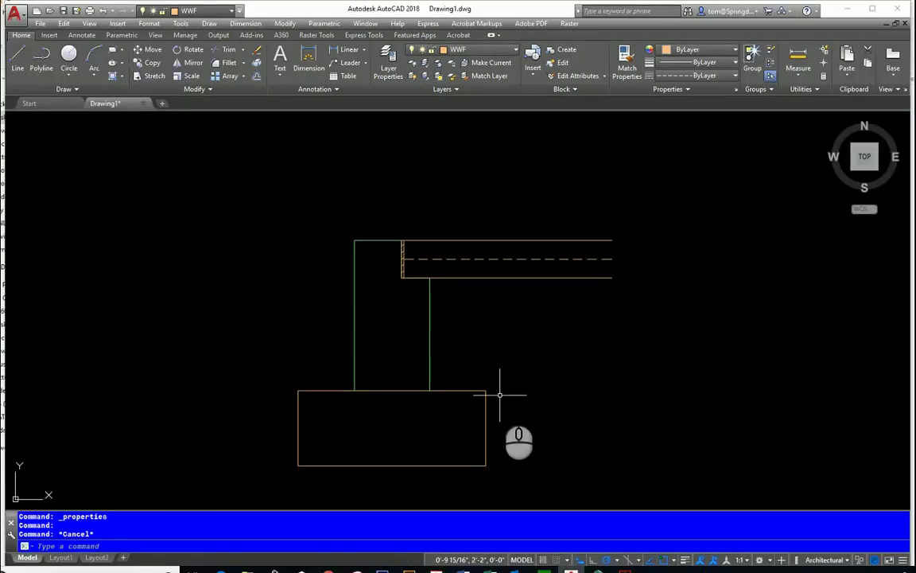
click(515, 51)
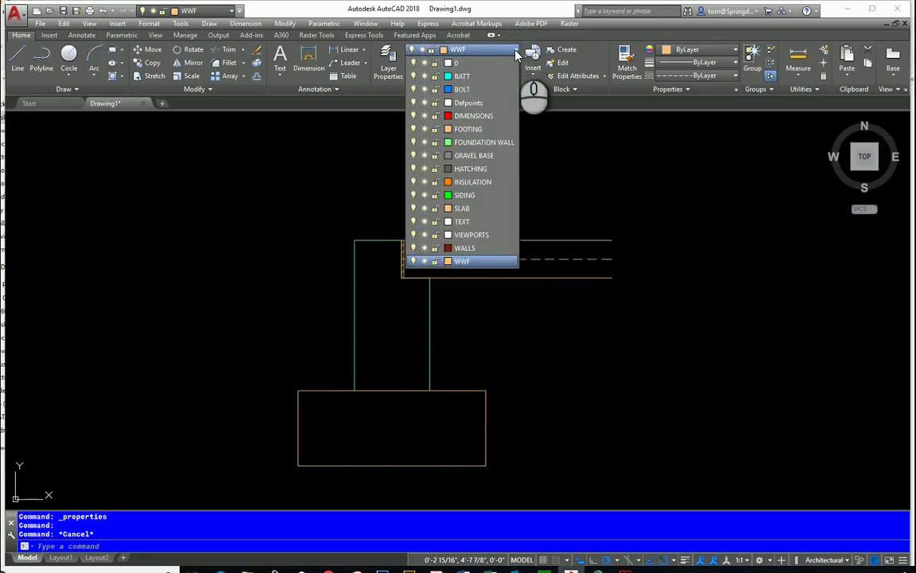
click(470, 130)
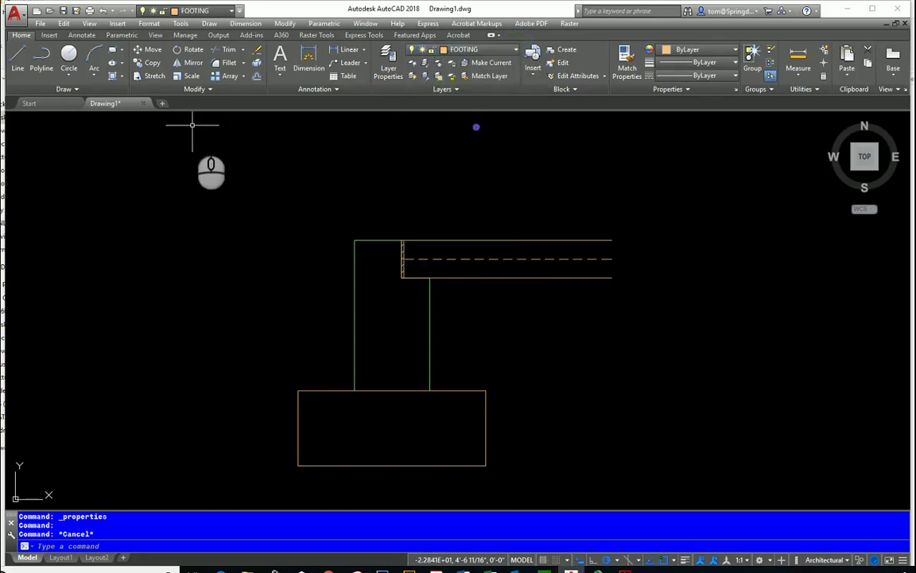
click(17, 64)
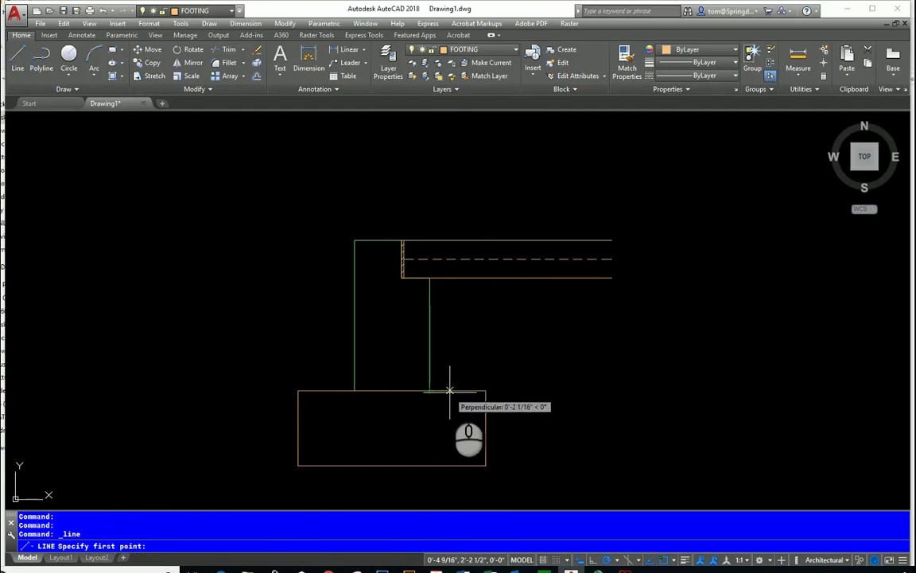
text(1)
key(Return)
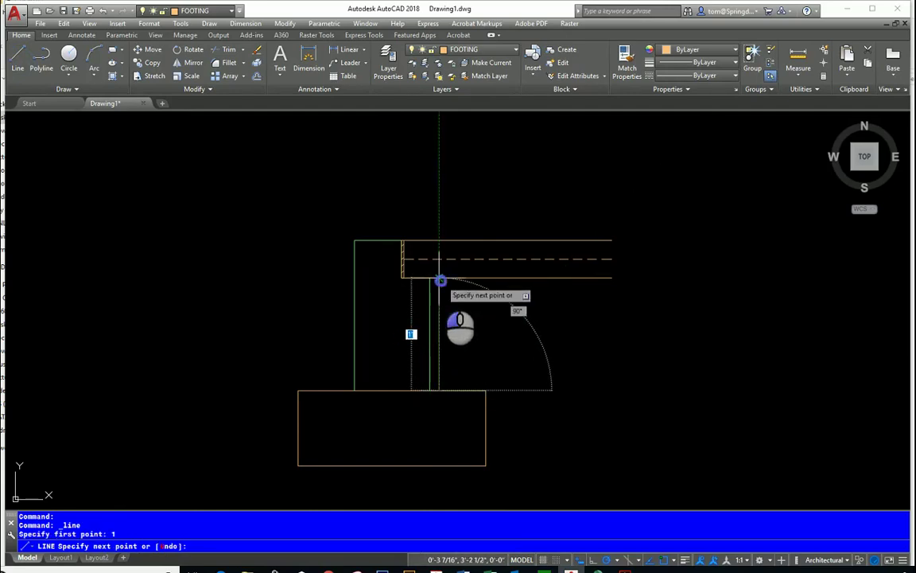
click(440, 280)
click(429, 279)
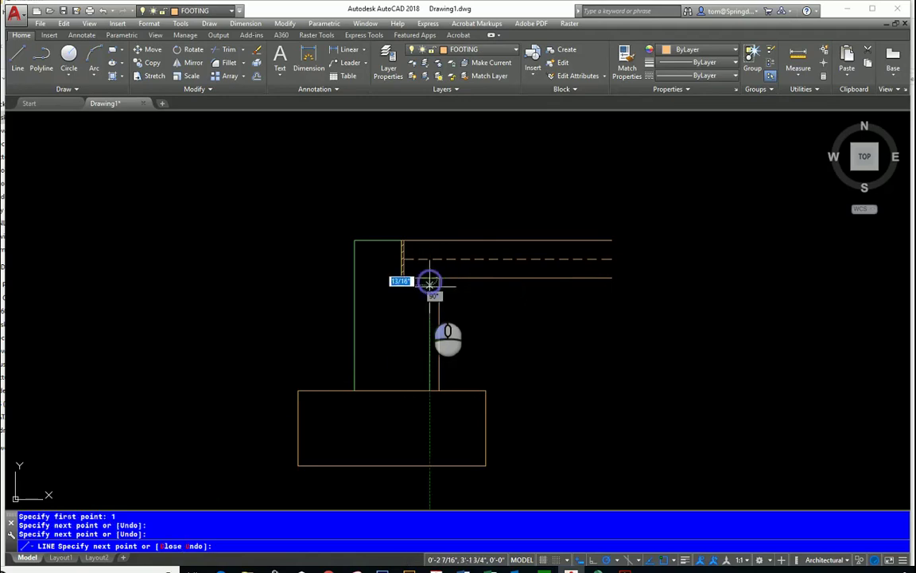
click(430, 389)
click(439, 390)
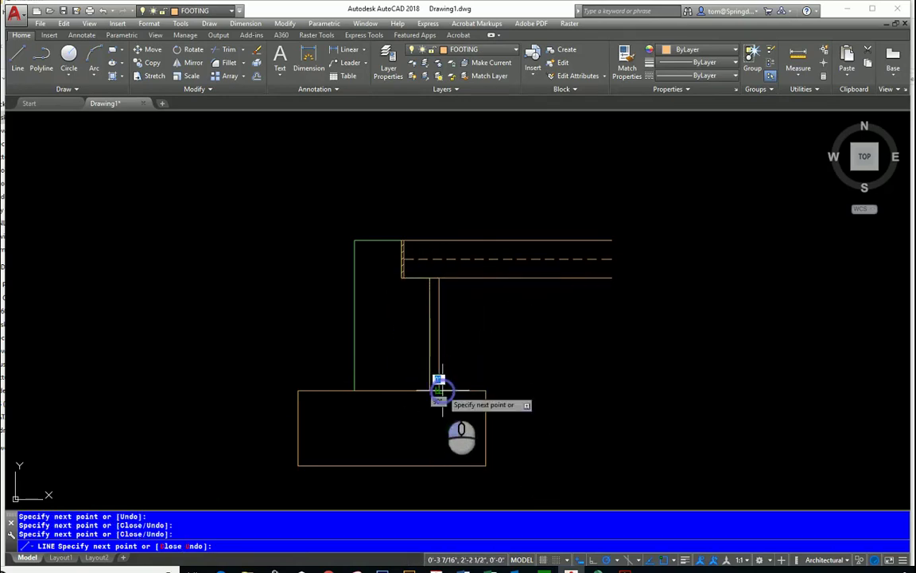
key(Escape)
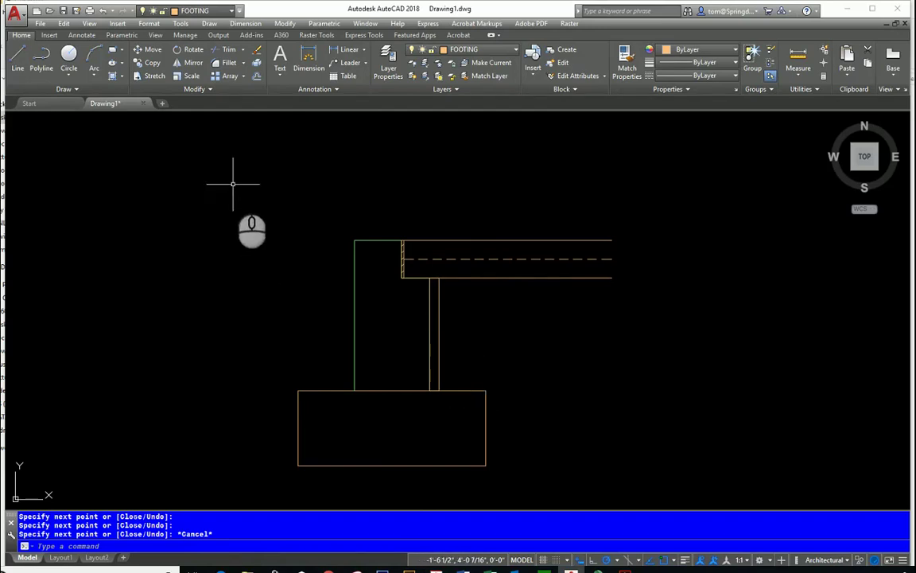
Step: Hatch the rigid foam strip with the ANSI31 pattern at scale 4
click(112, 77)
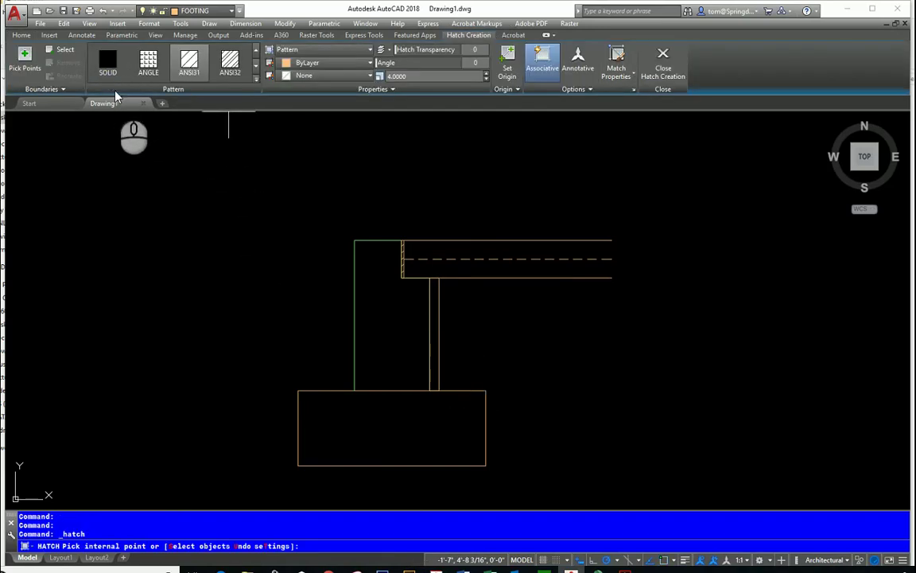
click(433, 317)
key(Escape)
scroll(463, 312, up, 2)
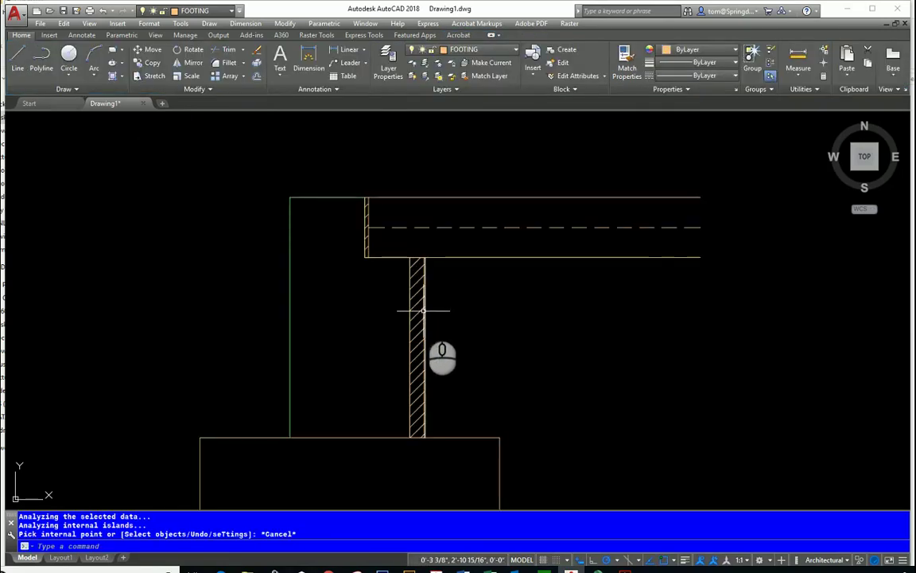
scroll(447, 310, down, 2)
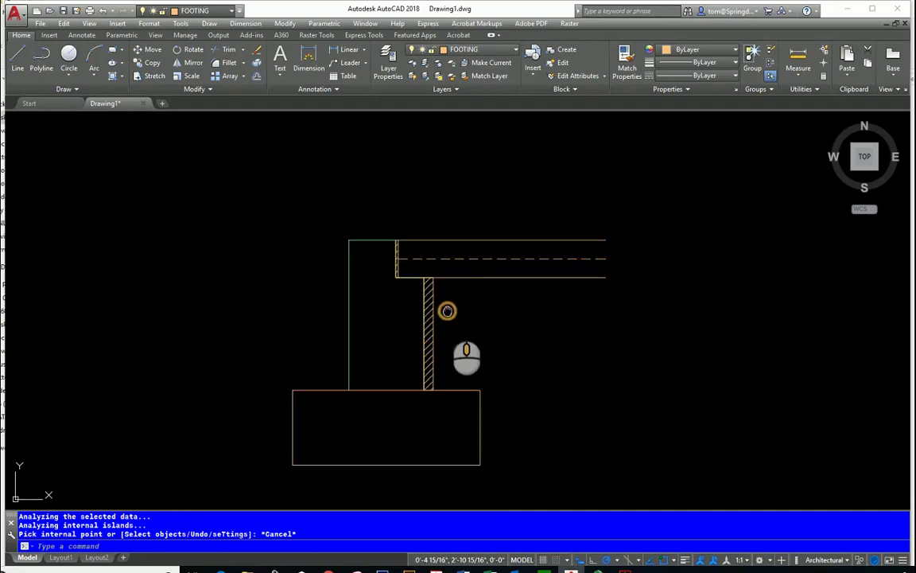
middle_drag(447, 310, 436, 299)
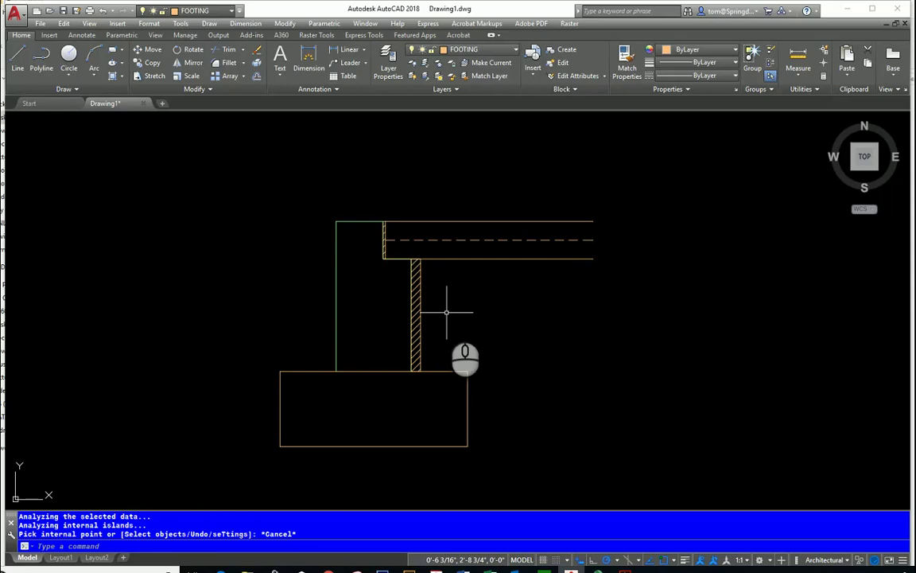
Step: Draw the vapor barrier line 0.25" below the slab, from the foam's right edge to the slab's open end, and close that end up to the slab
key(alt+Tab)
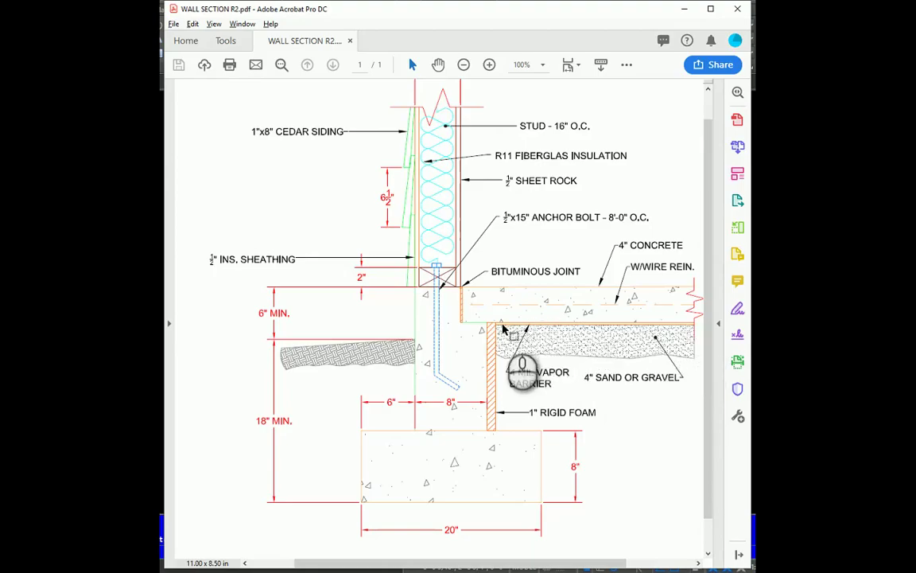
key(alt+Tab)
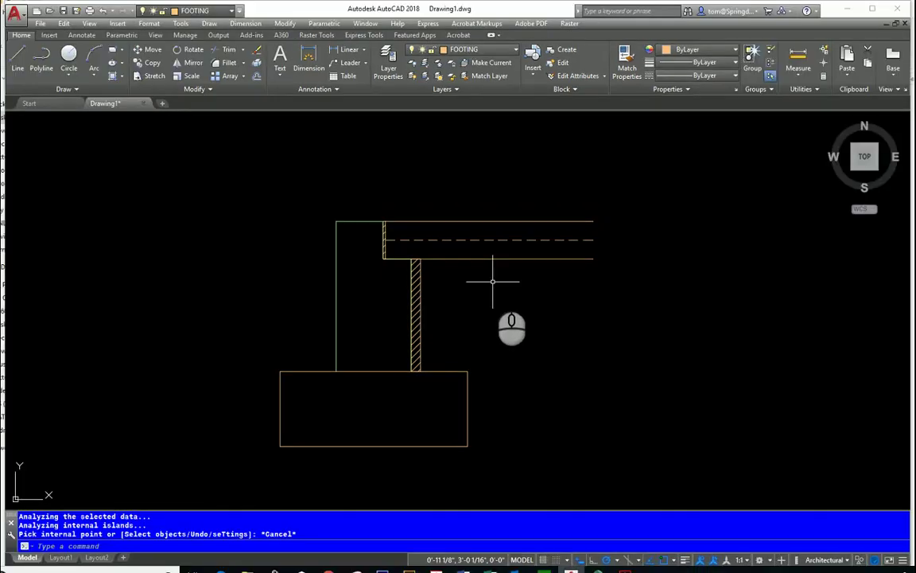
click(17, 60)
scroll(427, 270, up, 4)
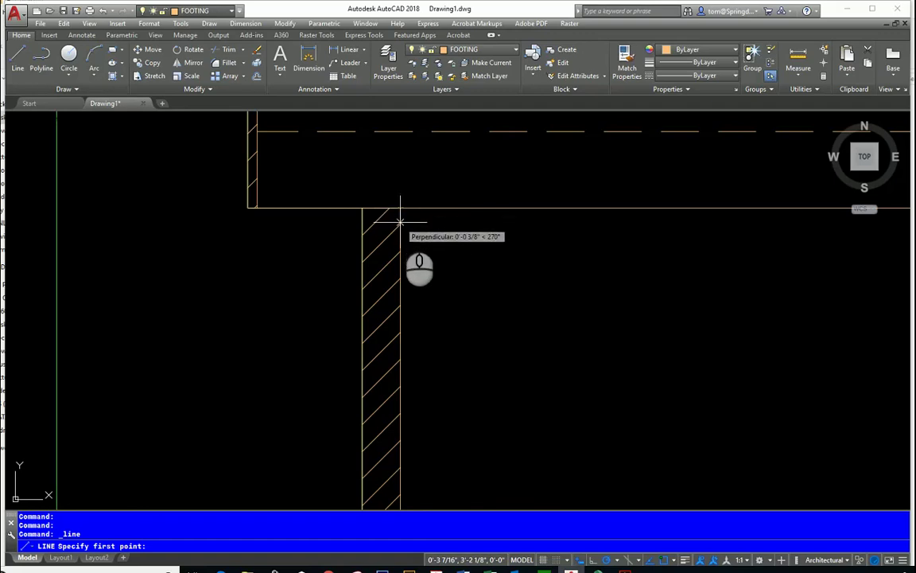
text(.25)
key(Return)
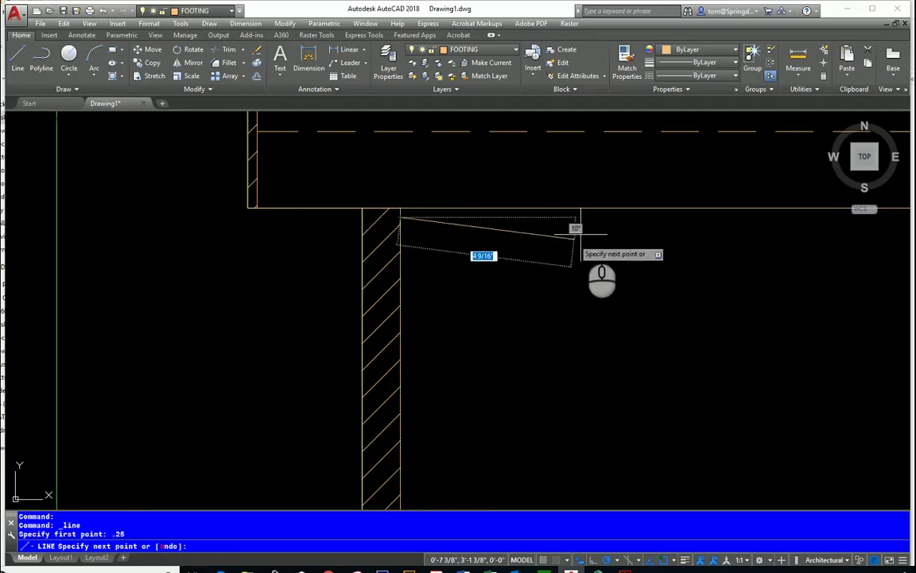
scroll(569, 230, down, 2)
middle_drag(796, 233, 488, 260)
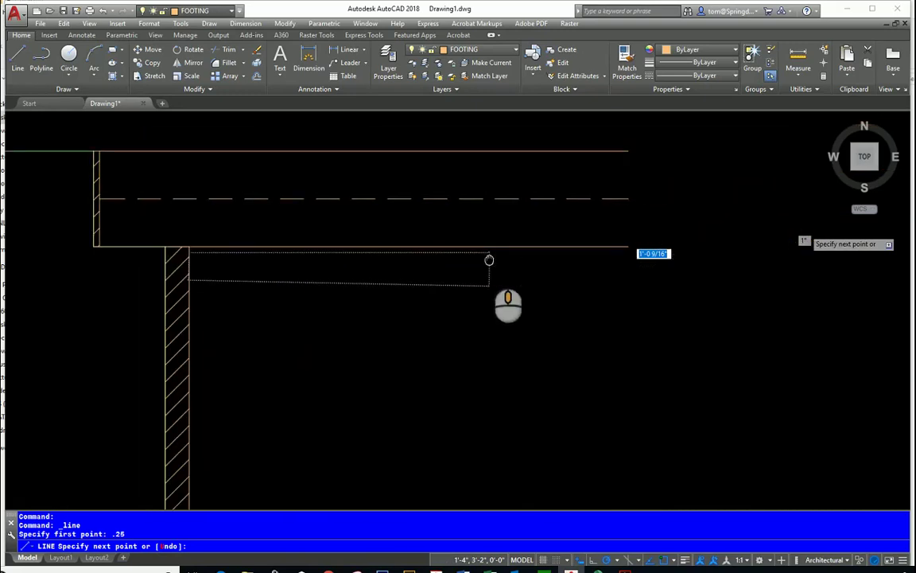
click(626, 250)
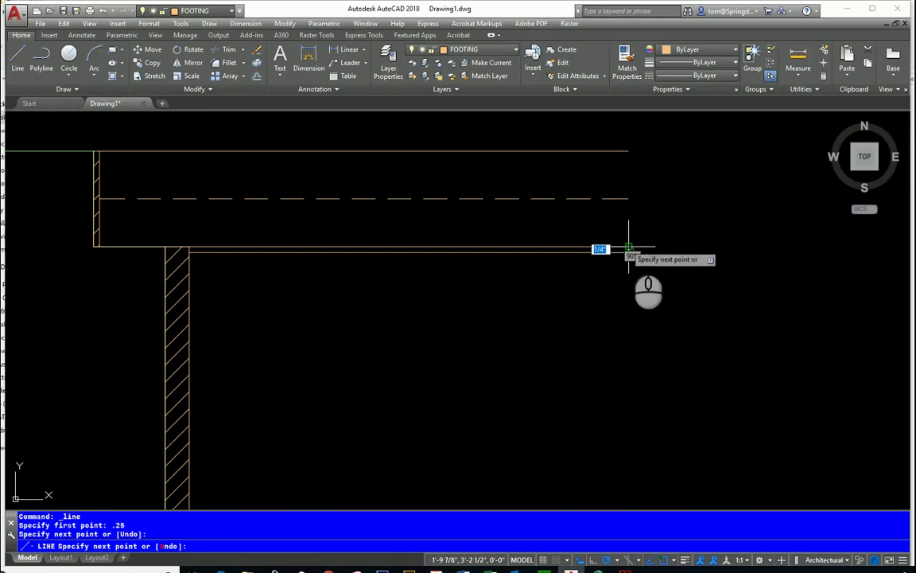
click(628, 246)
key(Escape)
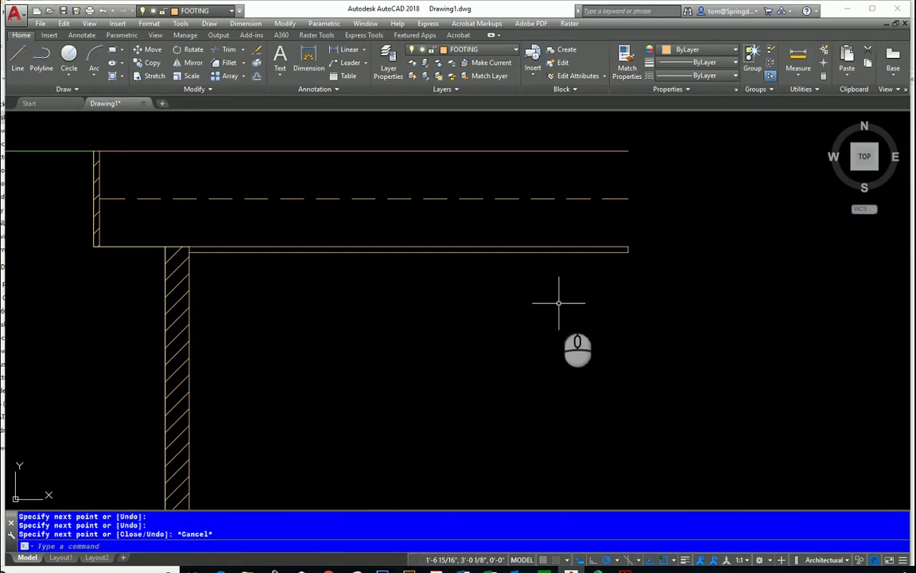
scroll(559, 302, down, 4)
mouse_move(546, 312)
middle_down()
mouse_move(570, 308)
mouse_move(554, 303)
middle_up()
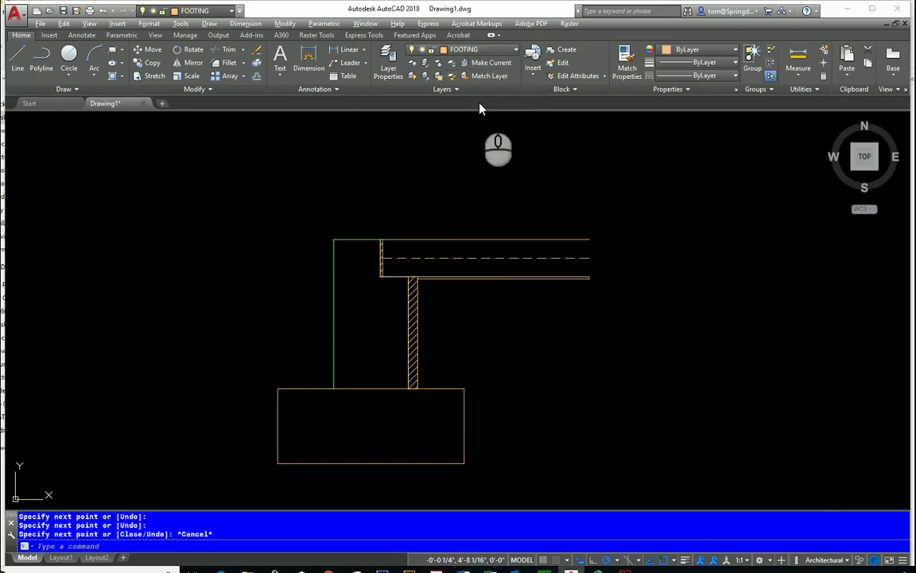
Step: Examine the stud wall details in the WALL SECTION R2 PDF in Adobe Acrobat, and return to the AutoCAD drawing
key(alt+Tab)
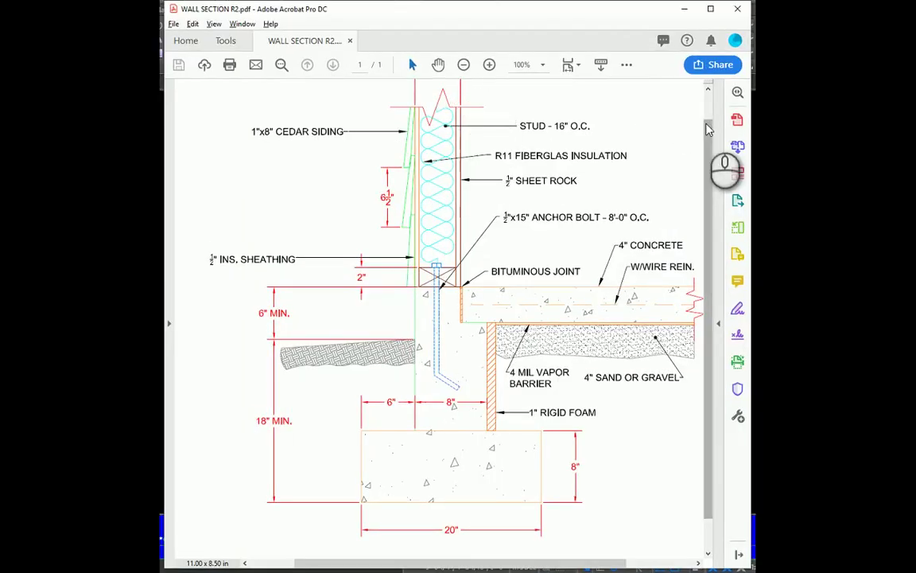
scroll(701, 108, up, 1)
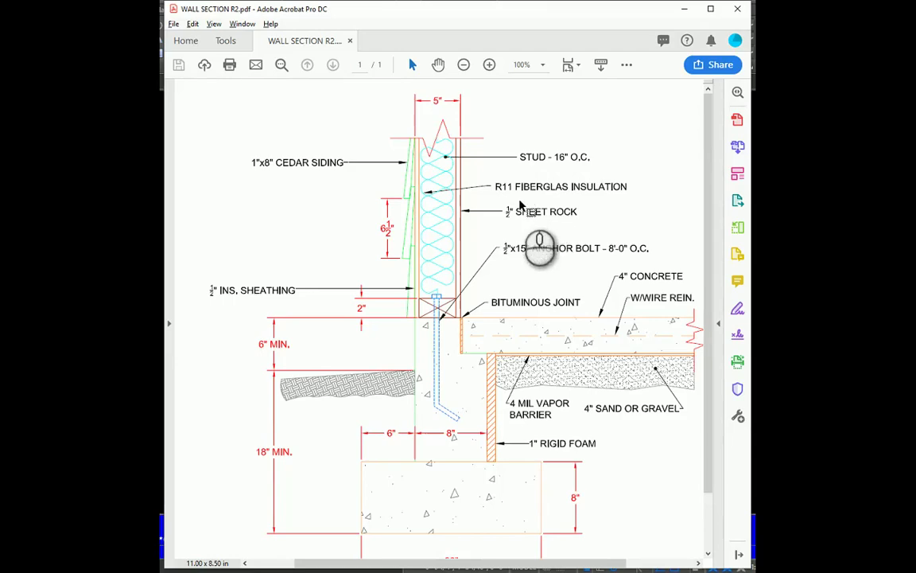
key(alt+Tab)
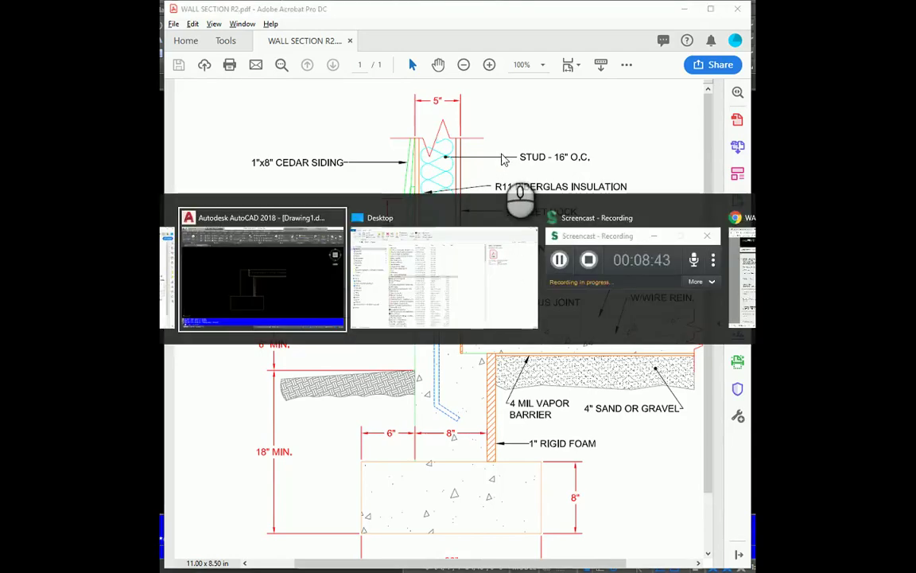
middle_drag(412, 194, 419, 215)
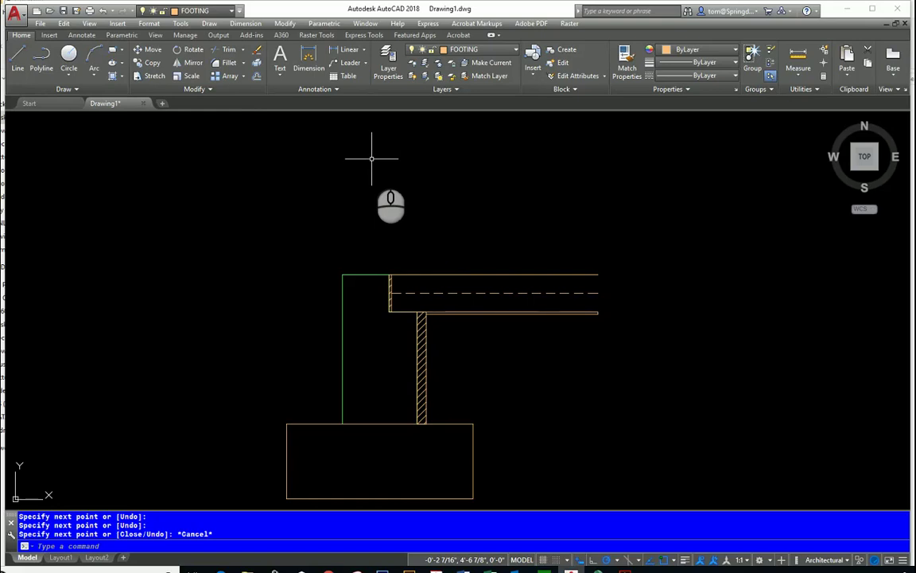
Step: On the WALLS layer, draw a vertical line about 2'-1" tall upward from the foundation wall's top-left corner
click(516, 50)
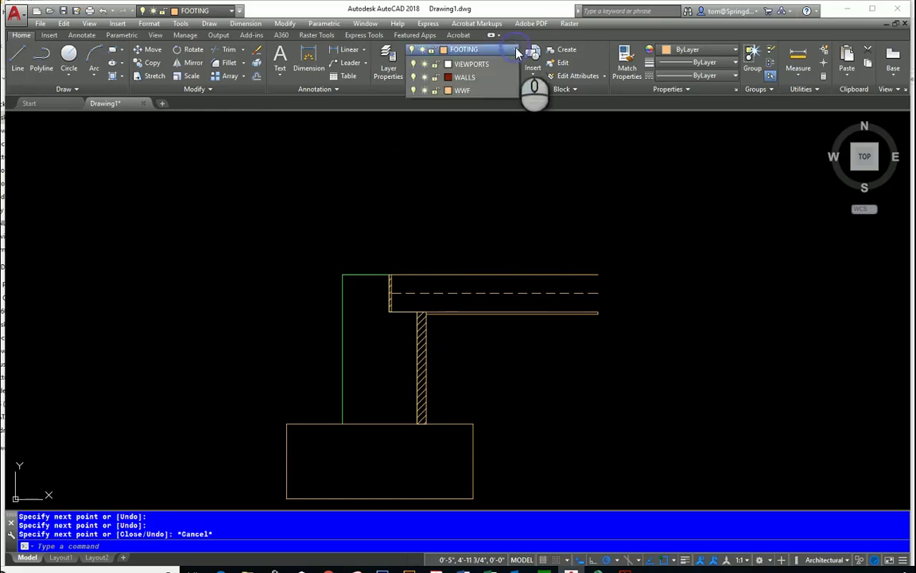
click(466, 301)
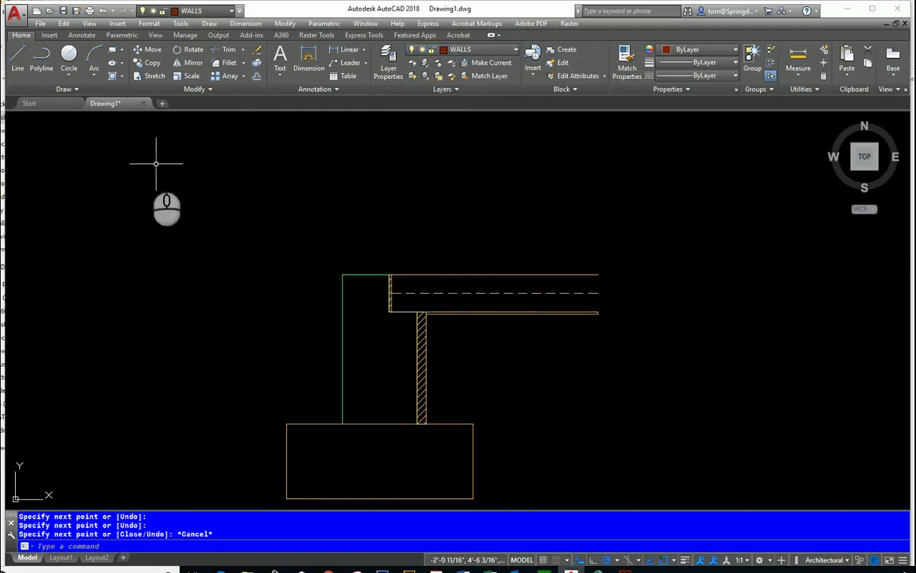
click(17, 58)
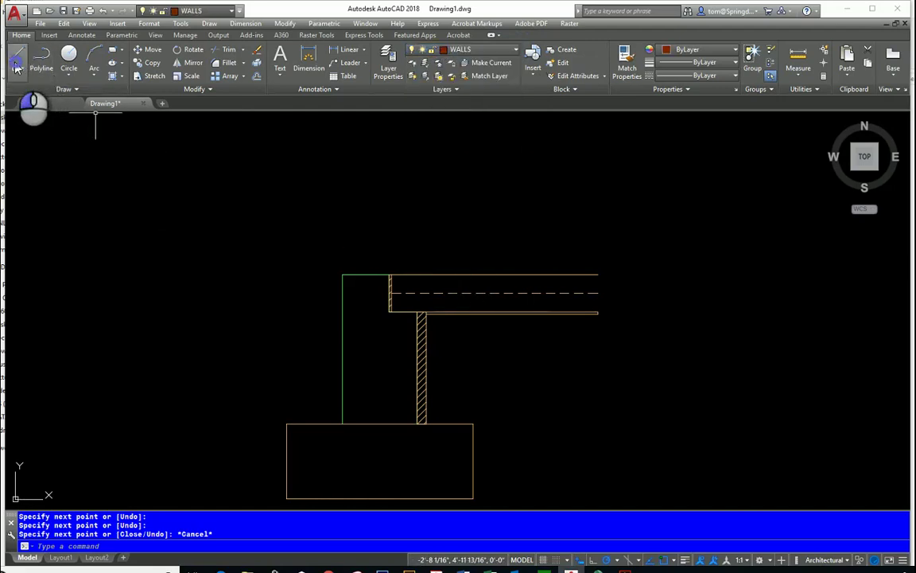
click(341, 275)
scroll(338, 191, down, 2)
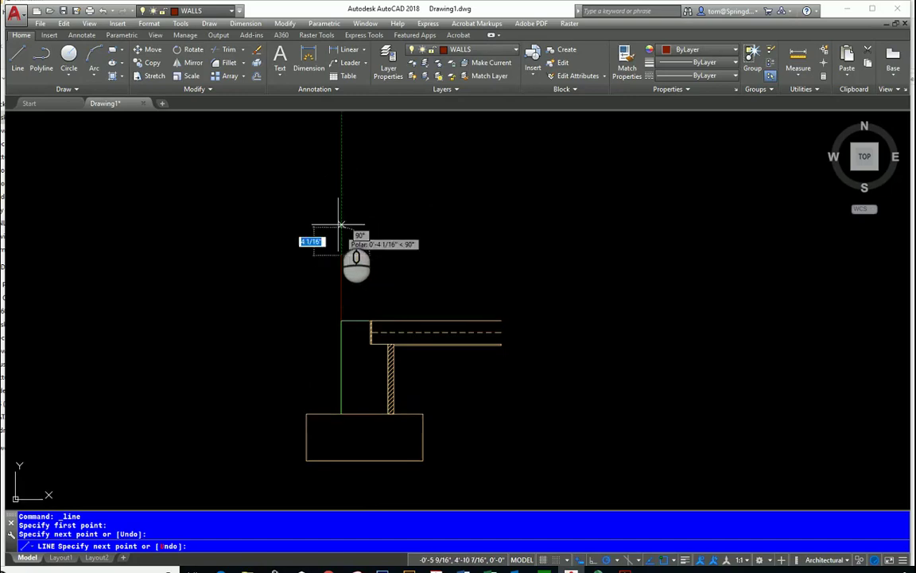
right_click(336, 161)
click(362, 207)
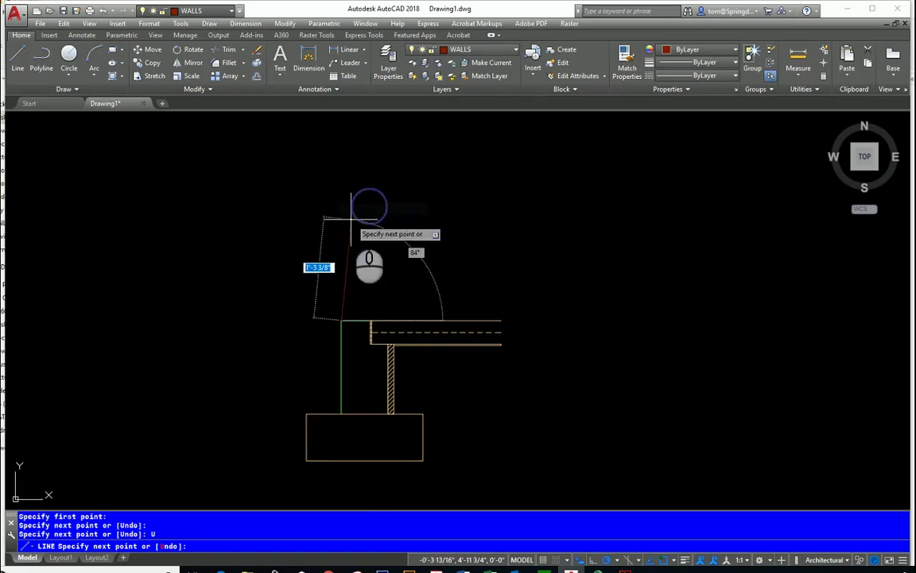
click(341, 174)
key(Escape)
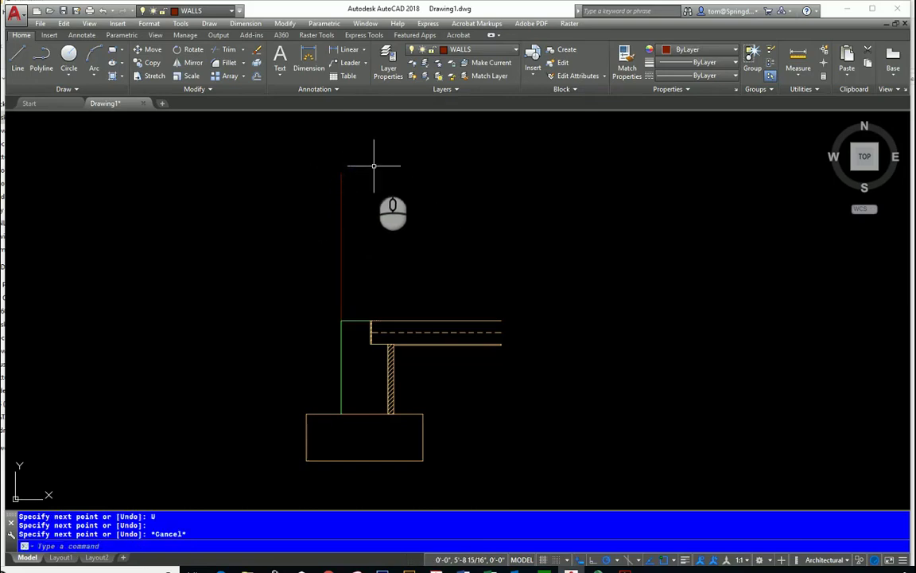
Step: Draw a second vertical wall line from the foundation wall's top-right corner at the slab edge, up to the first line's height
right_click(374, 167)
click(440, 176)
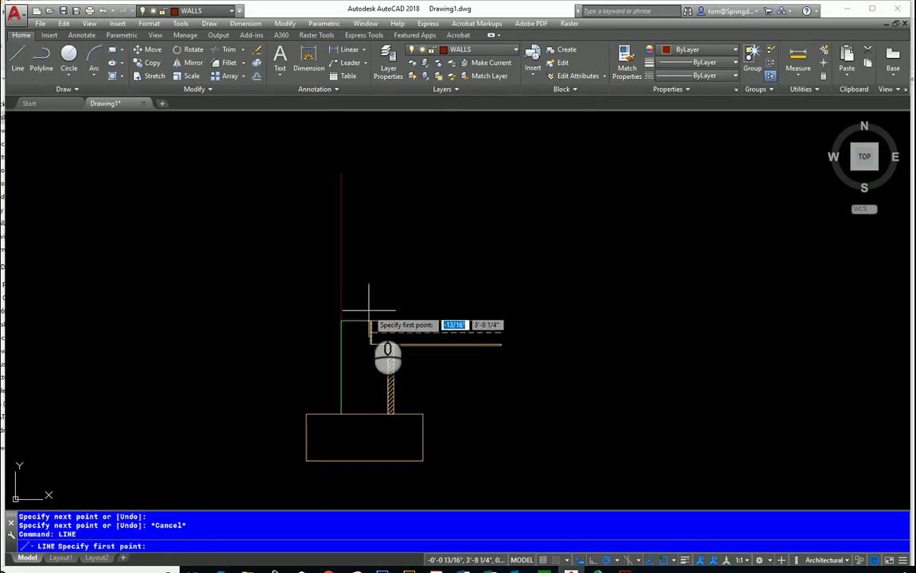
scroll(368, 311, up, 5)
click(372, 350)
scroll(381, 252, down, 5)
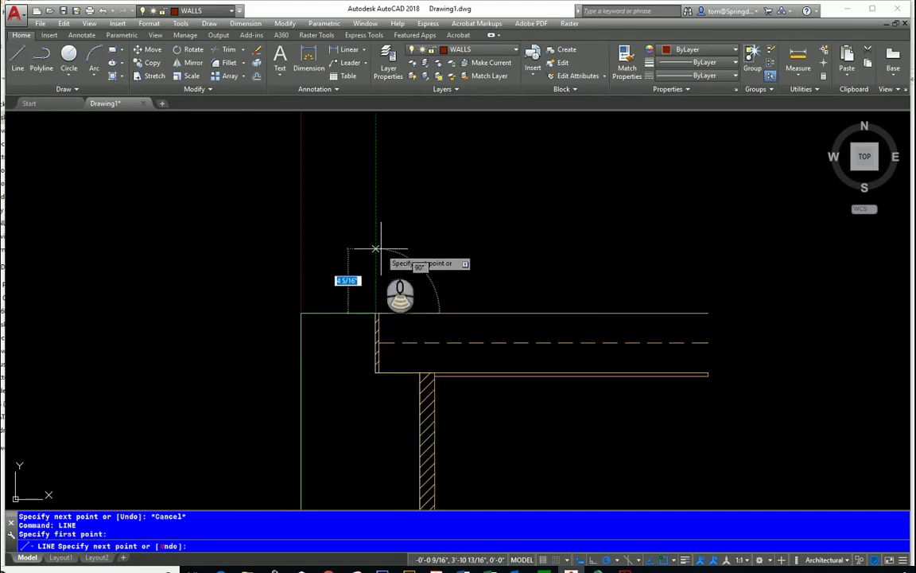
middle_drag(380, 249, 375, 392)
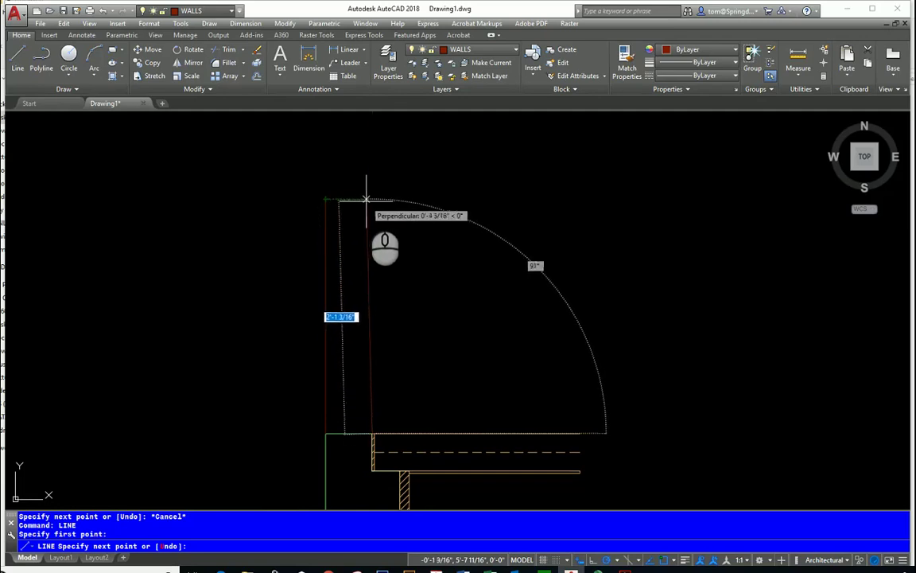
click(373, 198)
key(Escape)
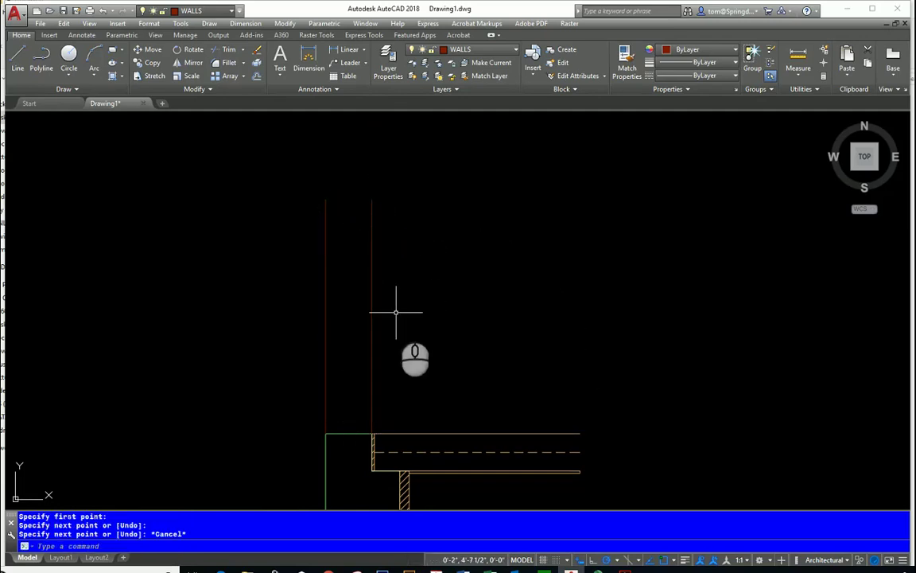
Step: Offset both vertical wall lines 0.5" toward the inside of the wall
middle_drag(395, 312, 435, 268)
scroll(435, 269, down, 2)
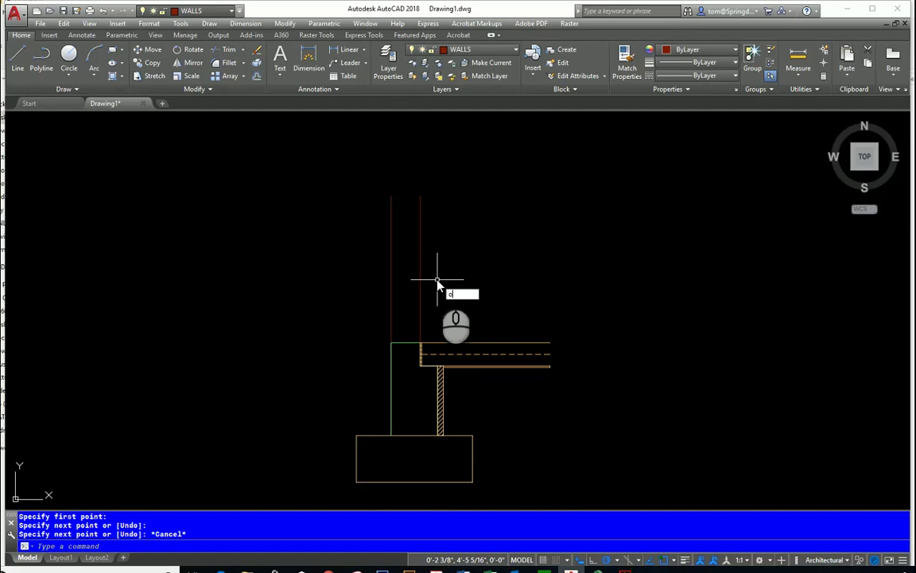
key(Return)
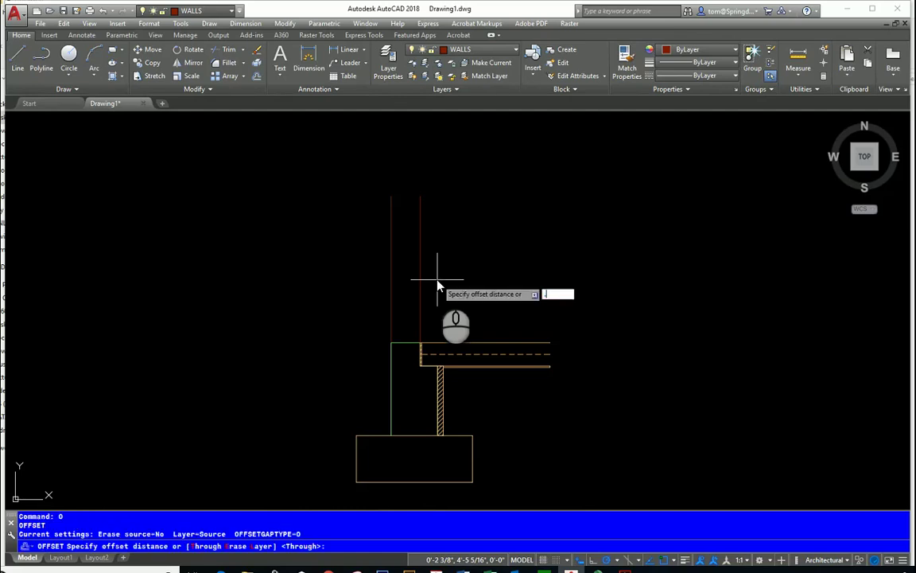
text(.5)
key(Return)
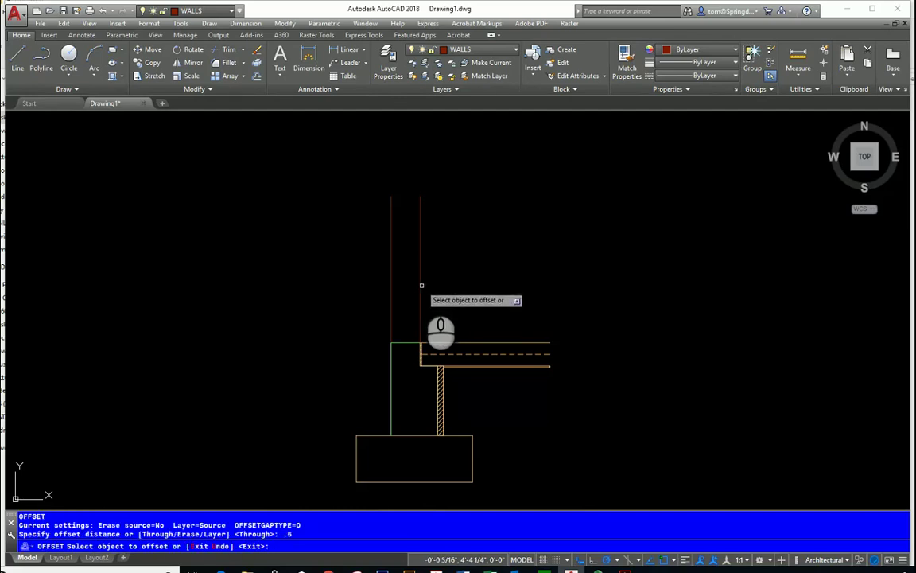
click(419, 283)
click(411, 294)
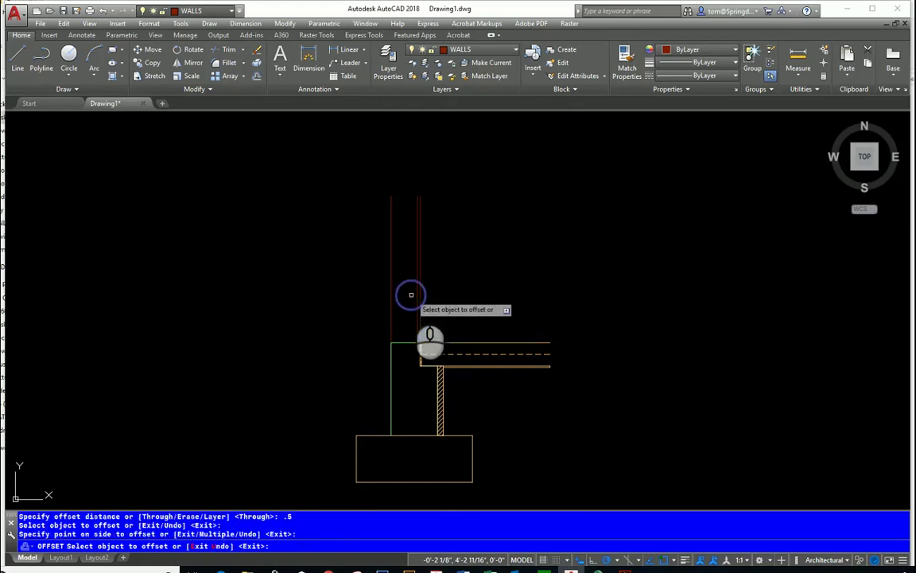
click(391, 300)
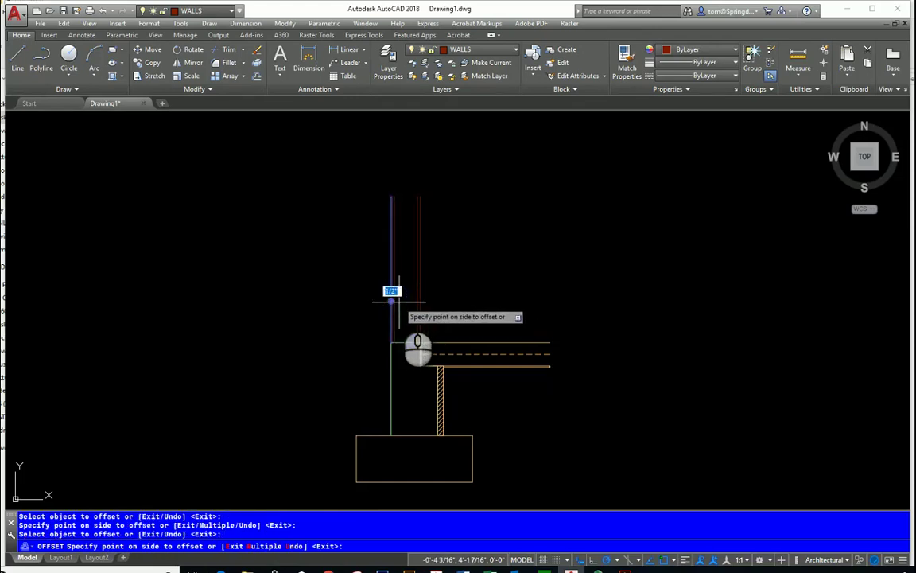
click(399, 302)
key(Escape)
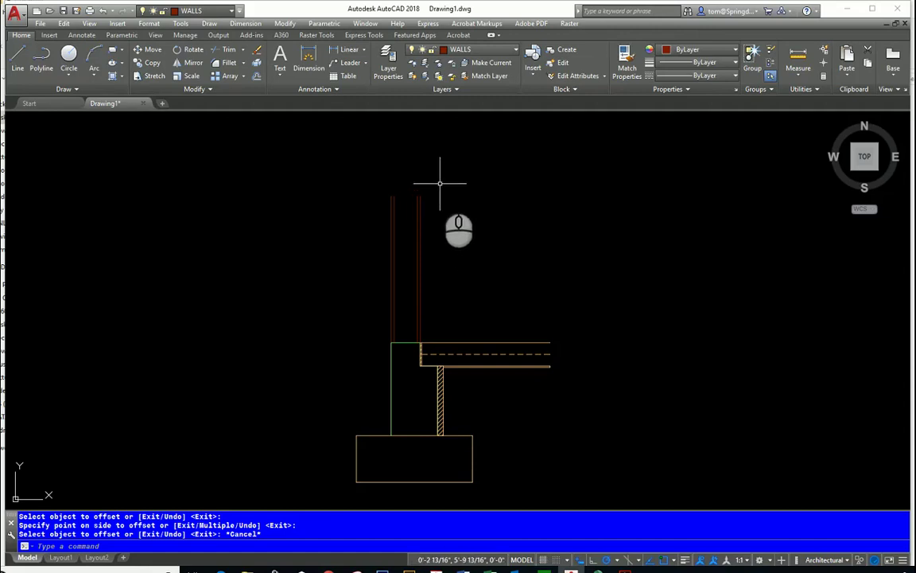
scroll(444, 300, up, 3)
scroll(444, 285, down, 3)
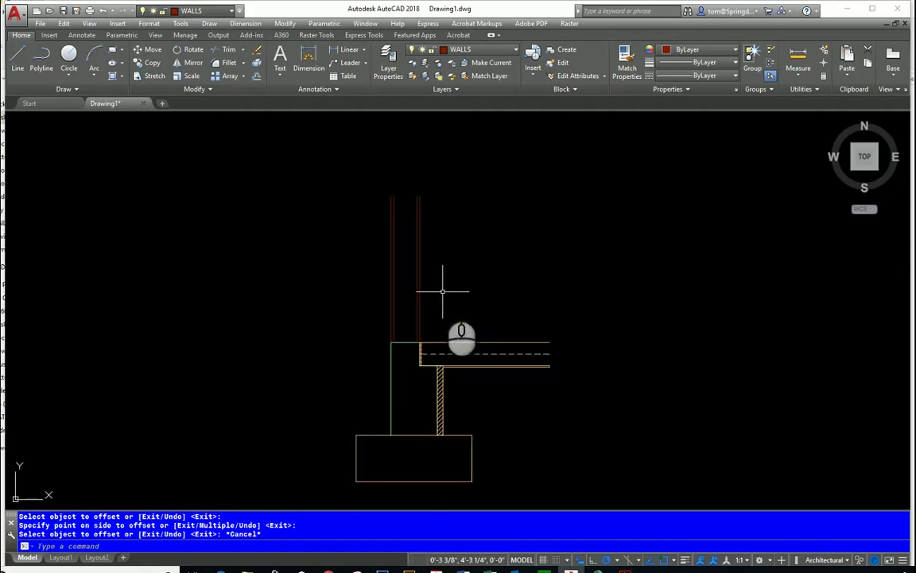
Step: Save the drawing to the Desktop as WALL SECTION - TMB 2019
click(77, 11)
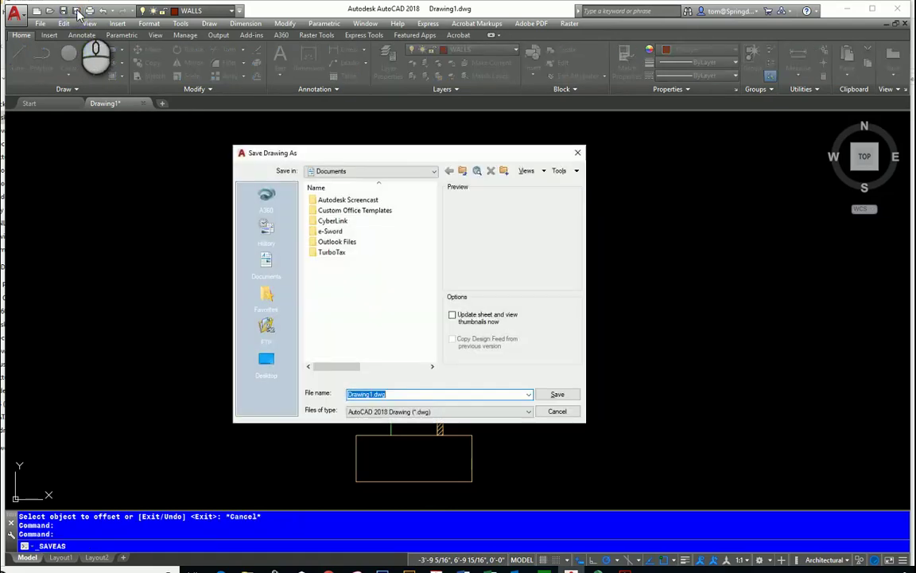
click(269, 362)
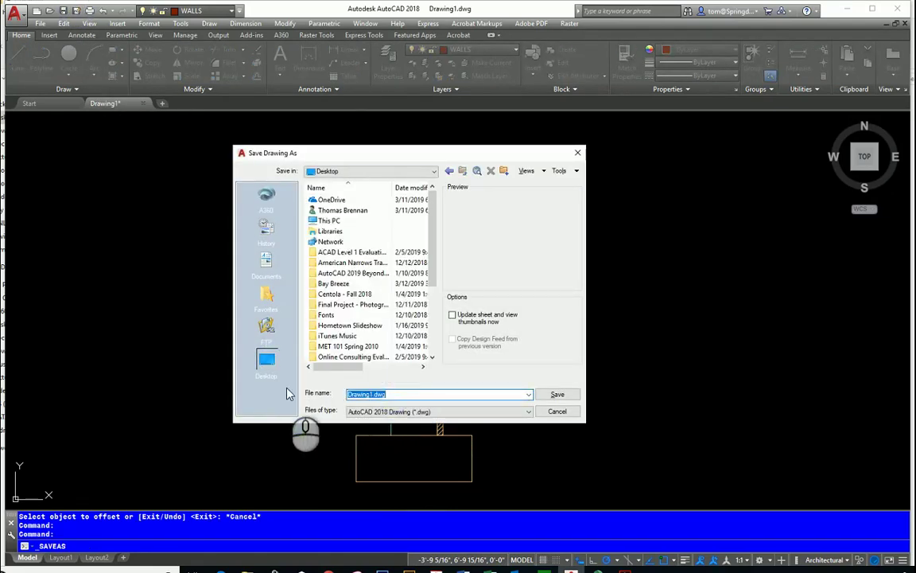
text(wa)
key(BackSpace)
key(BackSpace)
key(BackSpace)
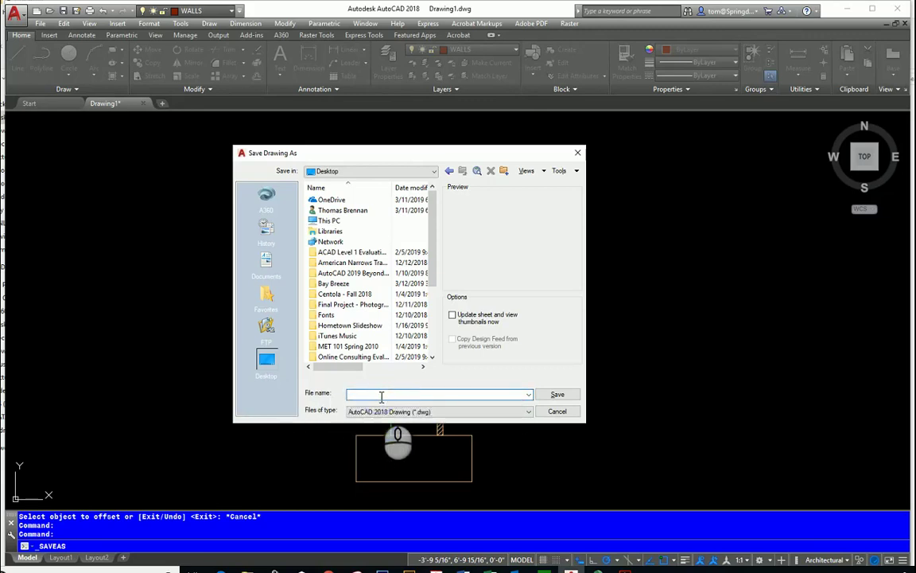
text(wa)
key(BackSpace)
key(BackSpace)
key(BackSpace)
text(WALL)
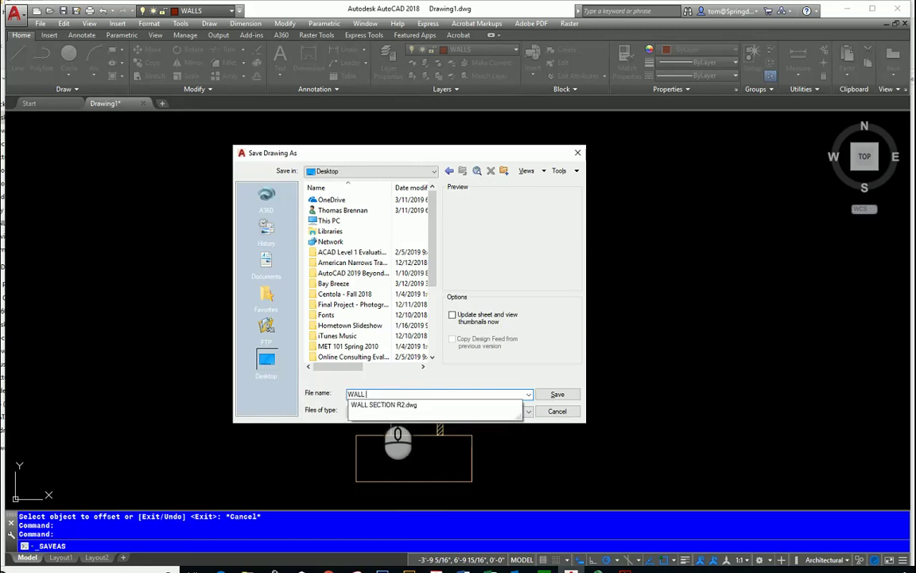
text( SECTION - TMB 2019)
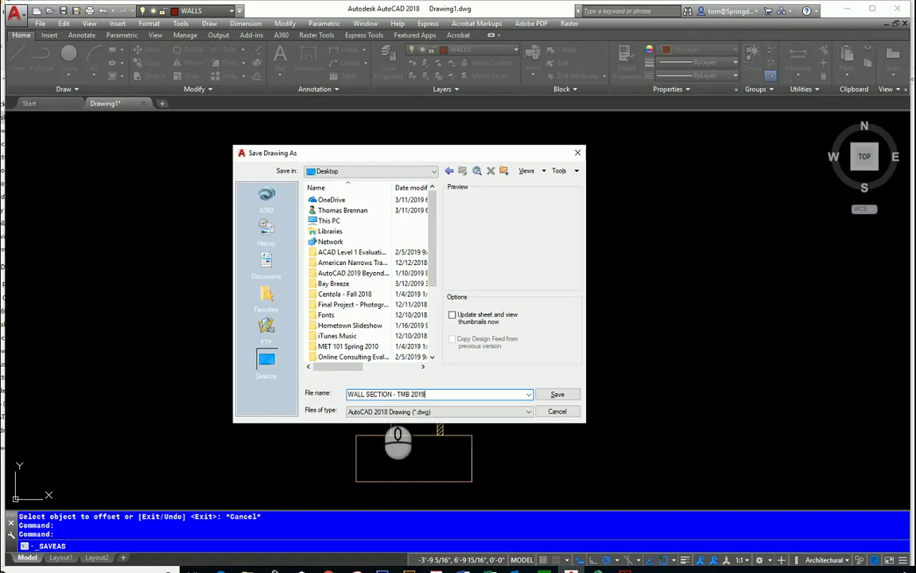
key(Return)
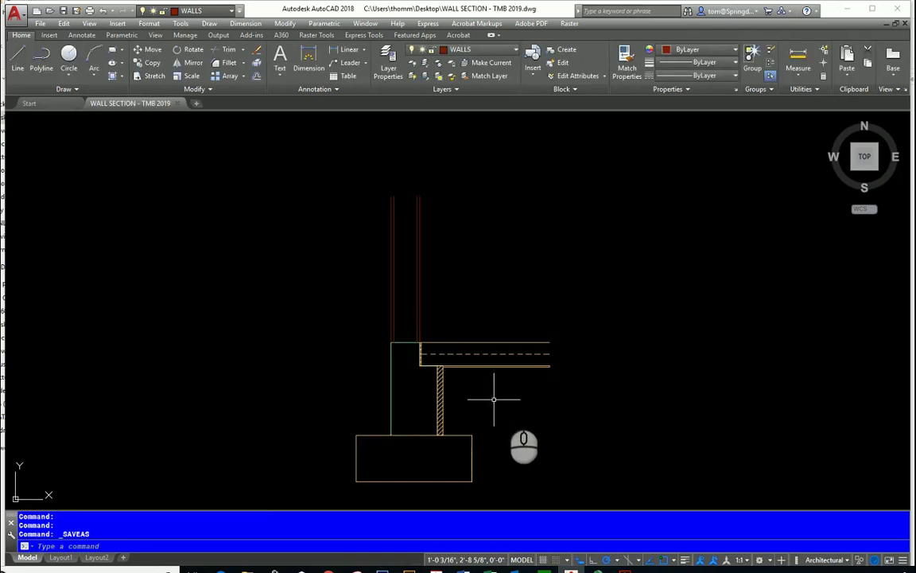
Step: Stretch the upper ends of the four wall lines straight down by about 5"
middle_drag(505, 401, 507, 394)
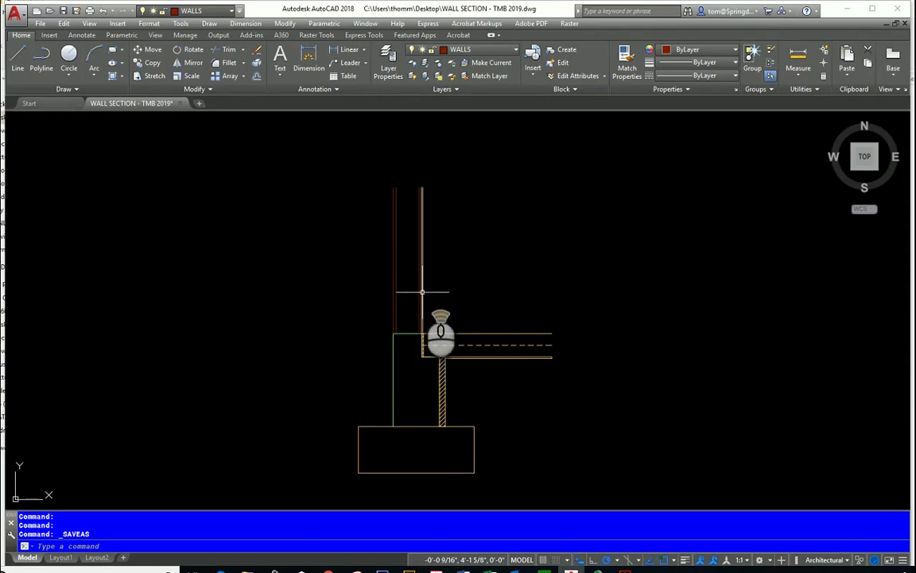
scroll(427, 297, up, 2)
scroll(459, 249, down, 2)
click(466, 156)
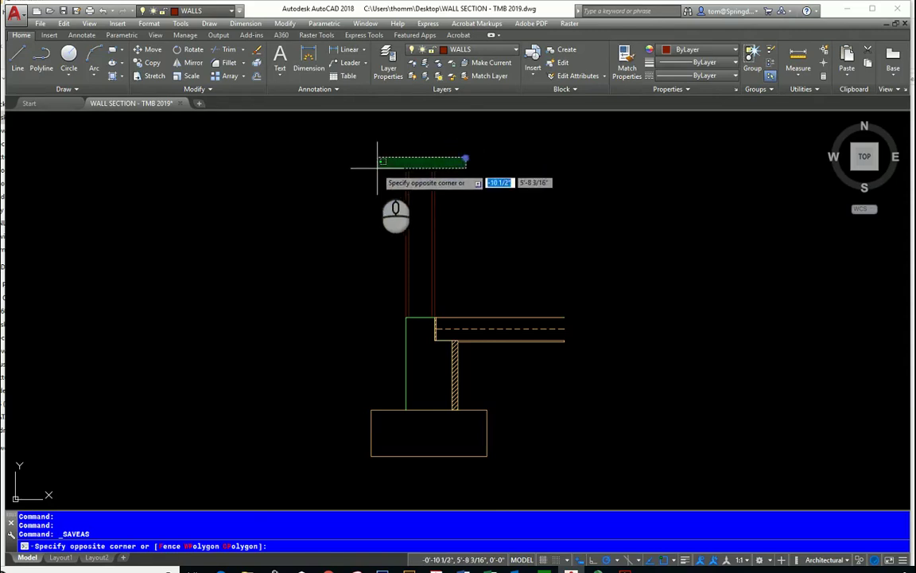
key(Escape)
click(155, 76)
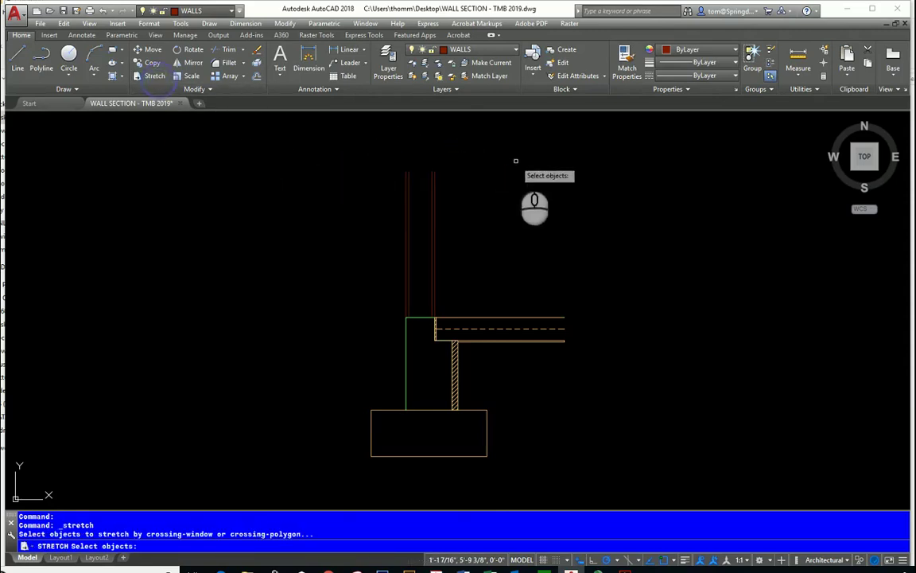
click(474, 151)
click(395, 172)
key(Return)
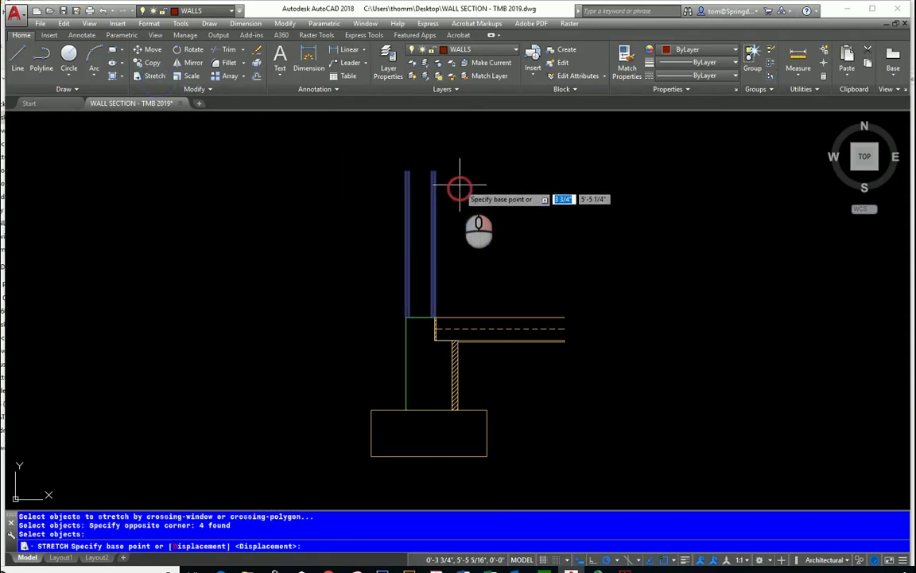
click(456, 177)
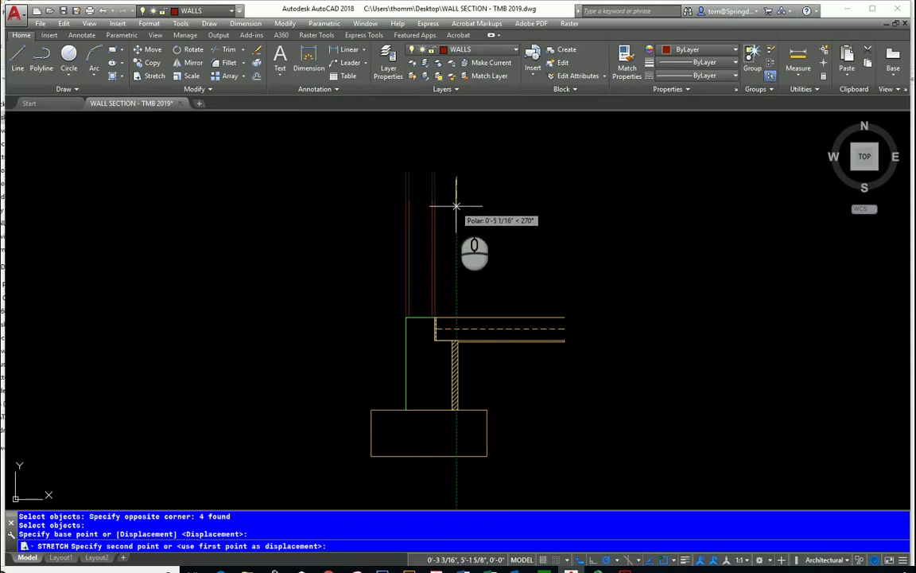
key(Escape)
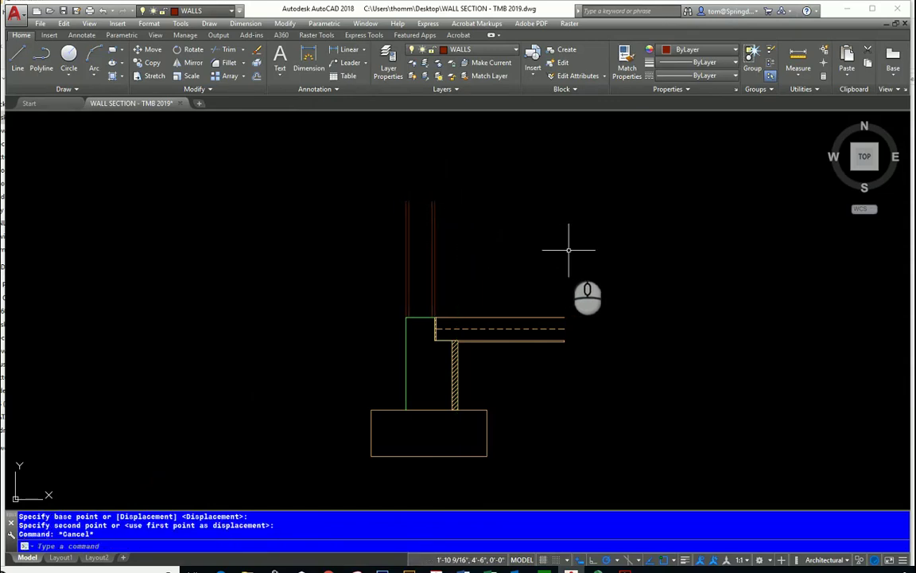
Step: On the BATT layer, draw the insulation as a vertical line from the midpoint of the foundation wall's top to the wall lines' upper ends
scroll(433, 242, up, 2)
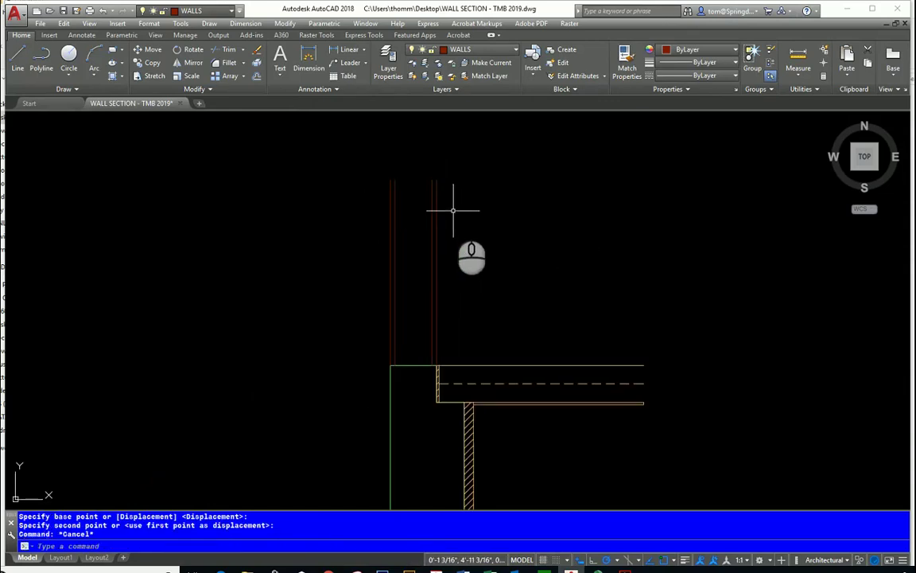
click(516, 50)
click(477, 75)
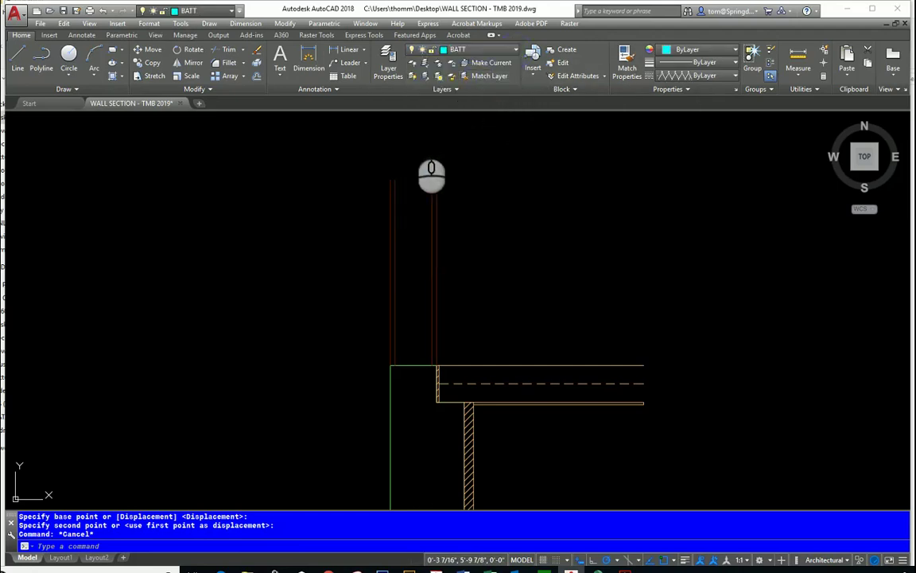
click(20, 57)
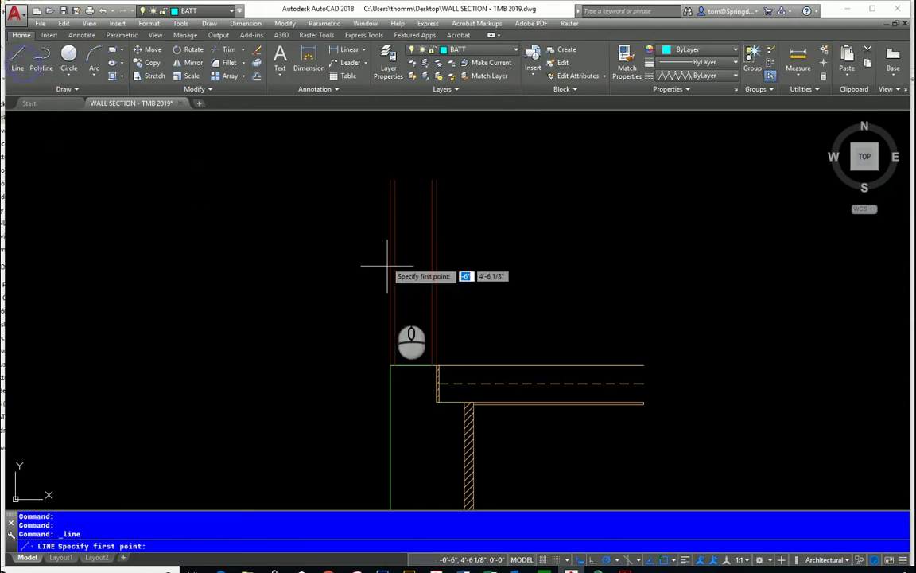
click(412, 365)
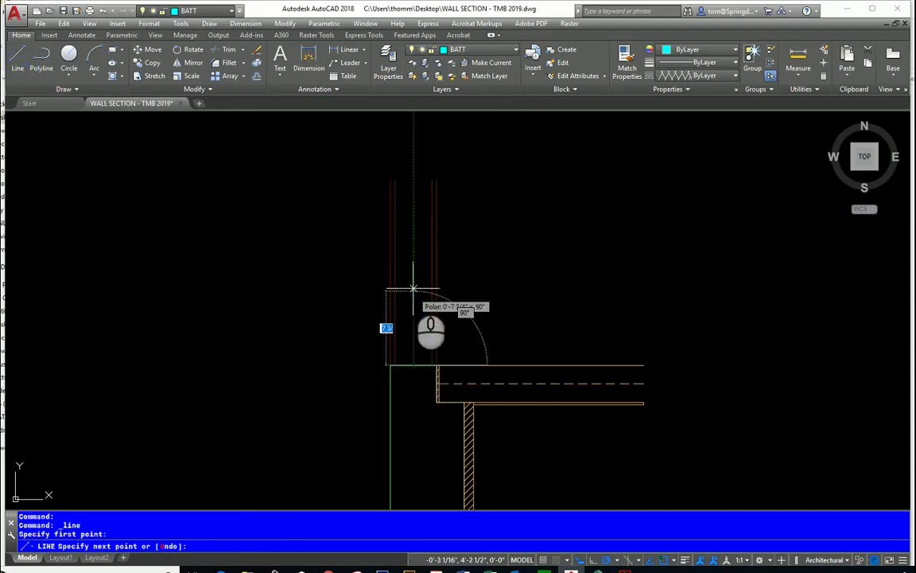
click(413, 181)
key(Escape)
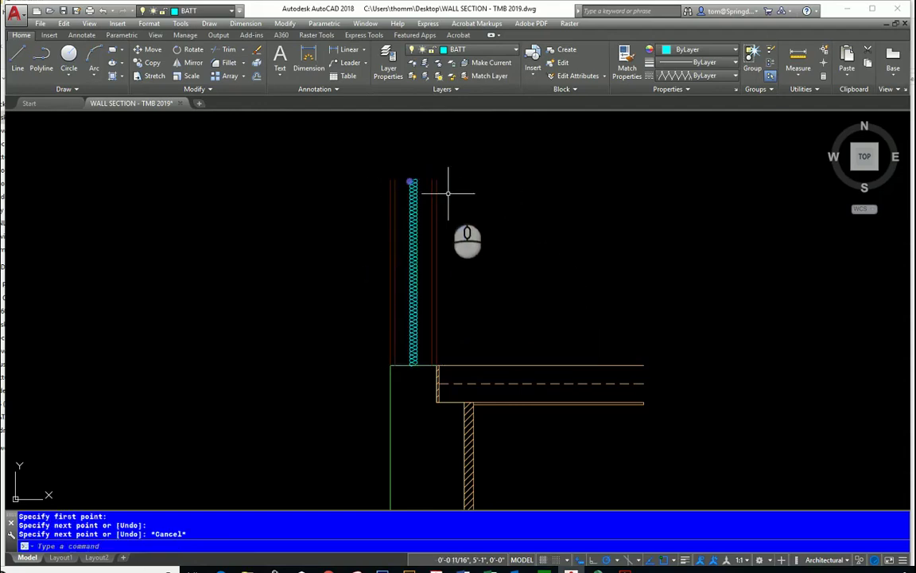
scroll(436, 256, up, 3)
scroll(432, 261, down, 2)
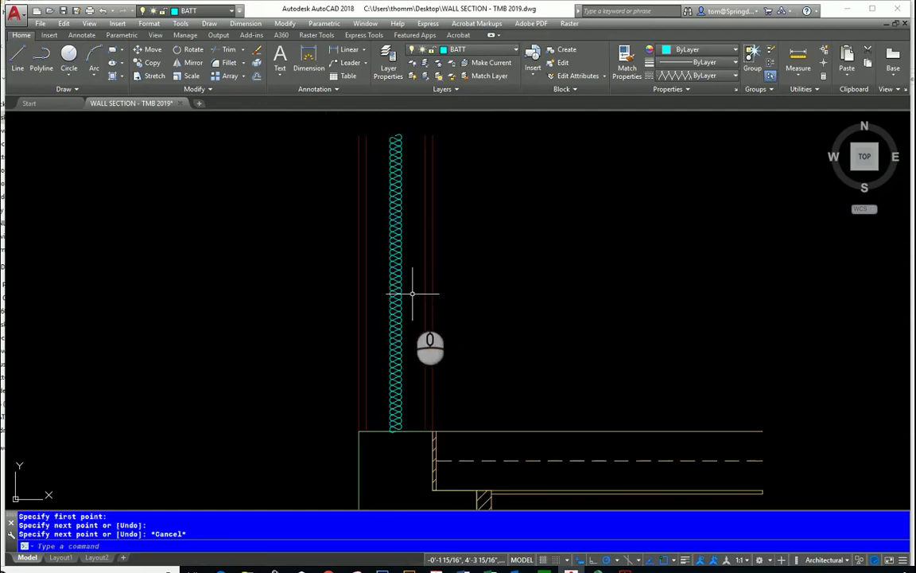
Step: Set the linetype scale of the batt insulation line to 4 so it fills the stud cavity
click(402, 322)
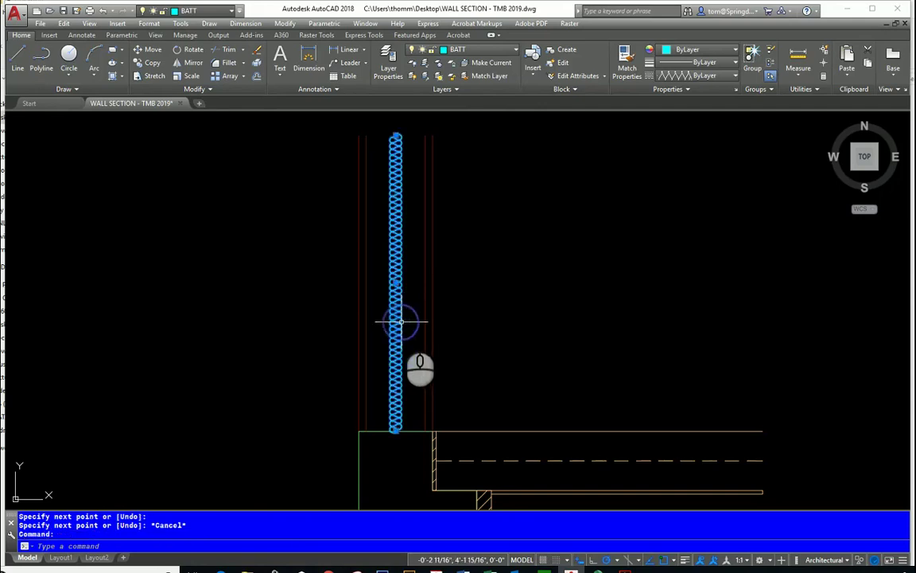
right_click(402, 322)
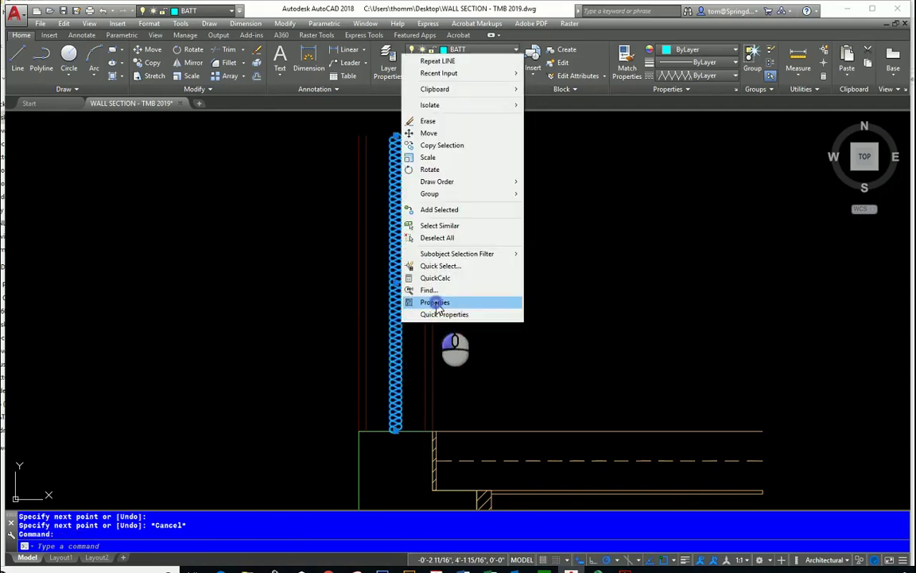
click(408, 302)
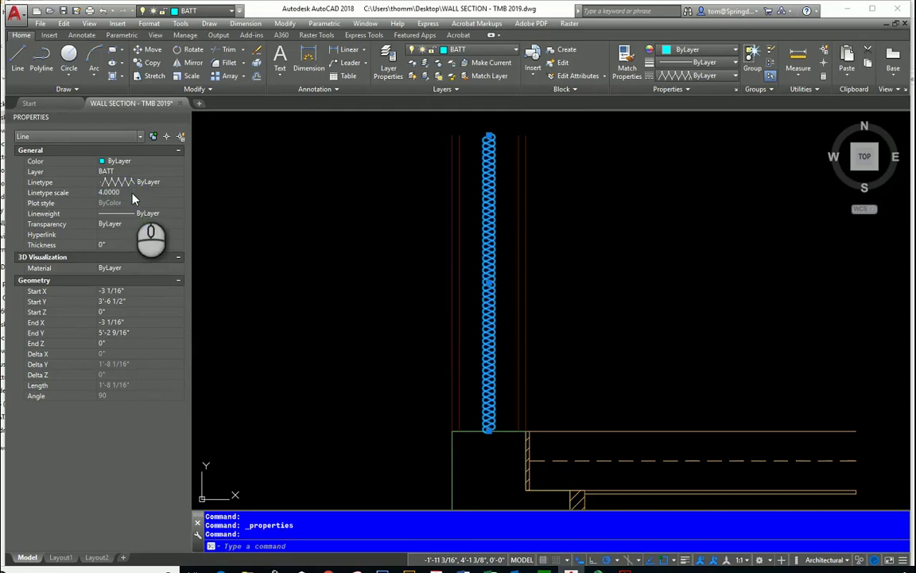
click(587, 200)
key(Escape)
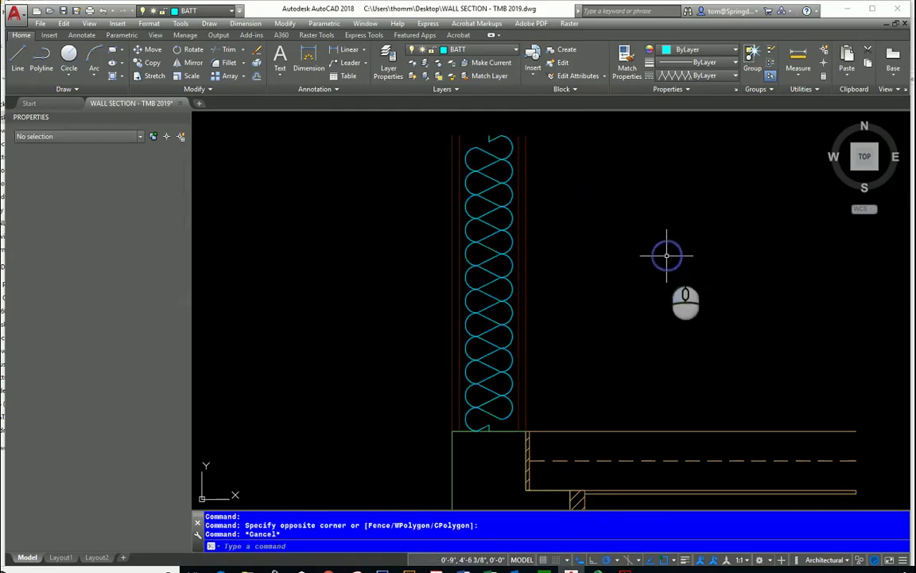
scroll(667, 255, down, 3)
middle_drag(660, 260, 561, 262)
scroll(494, 249, up, 2)
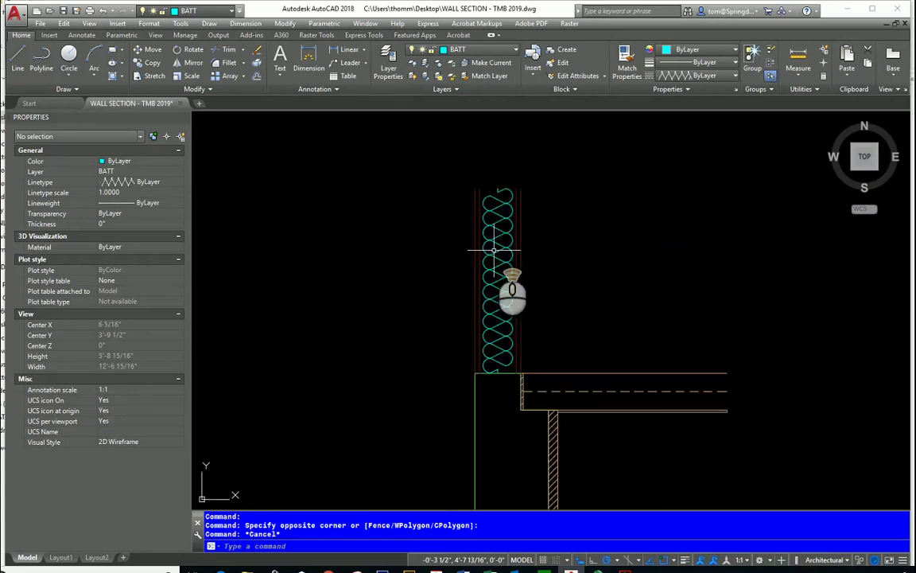
scroll(494, 250, up, 2)
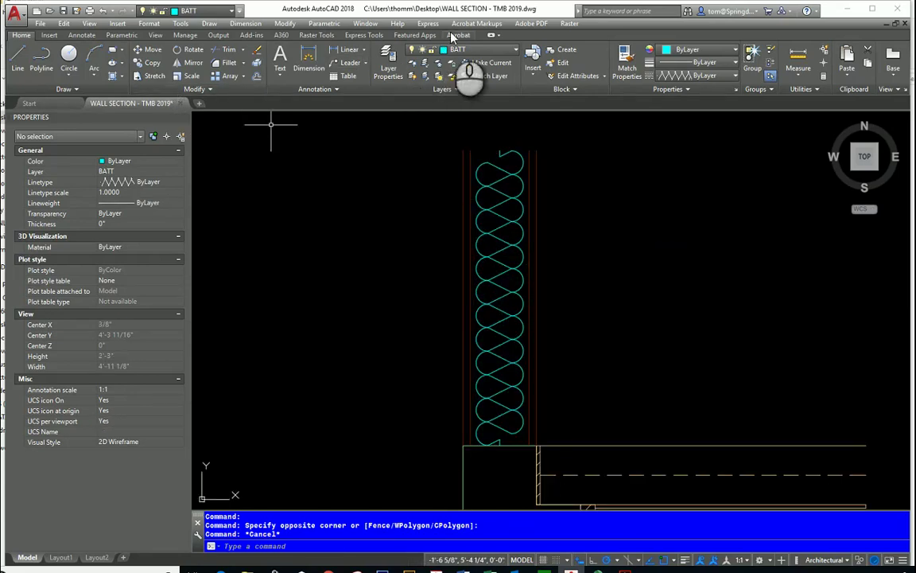
Step: Check the linetype assigned to the BATT layer, and close the Properties palette without closing the drawing
click(388, 64)
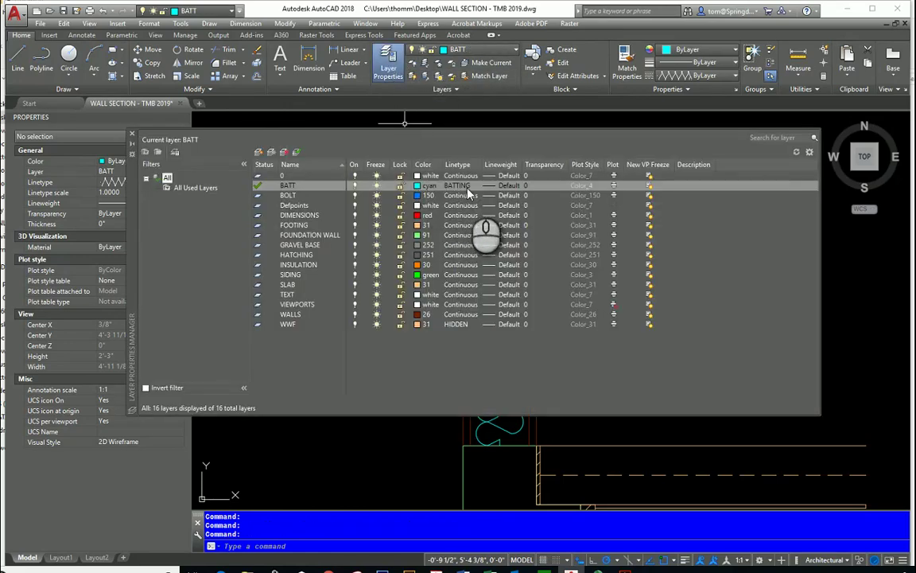
click(132, 135)
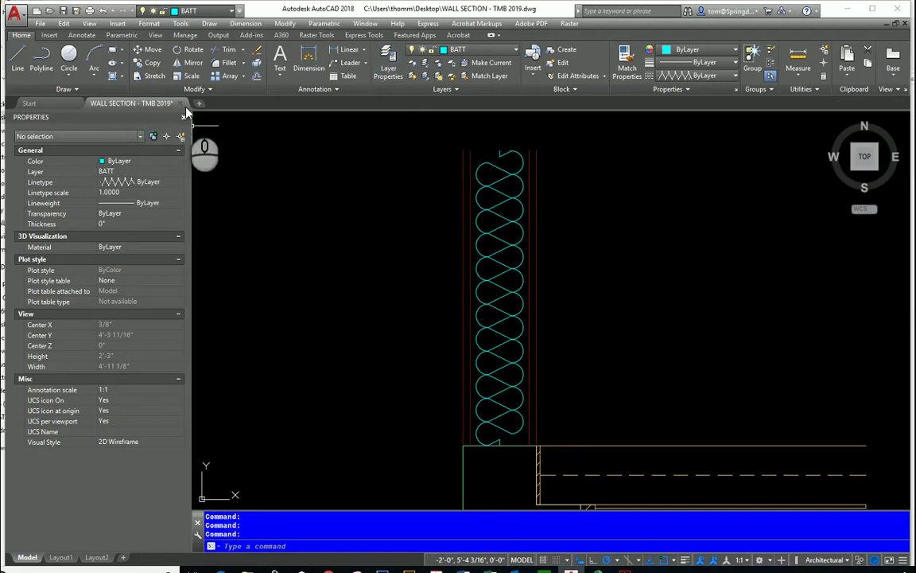
click(180, 103)
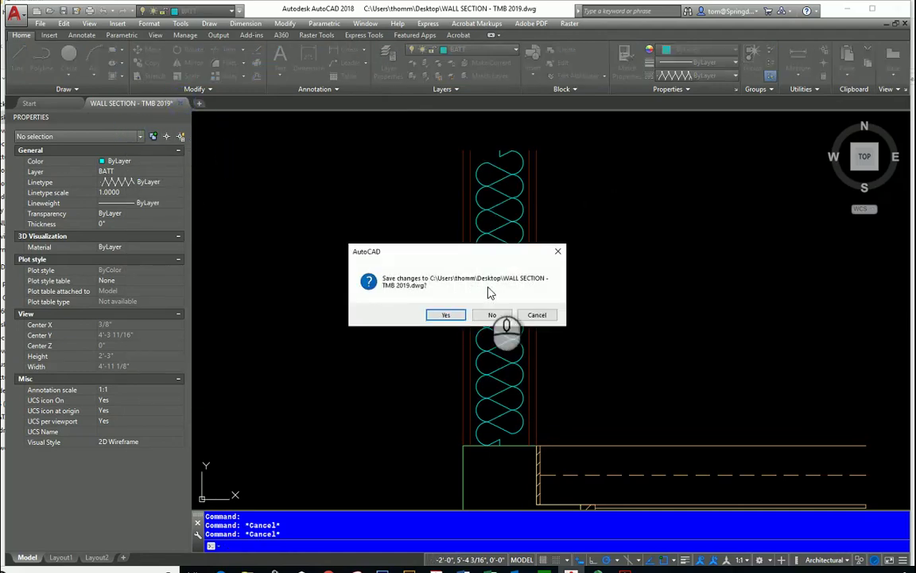
click(537, 315)
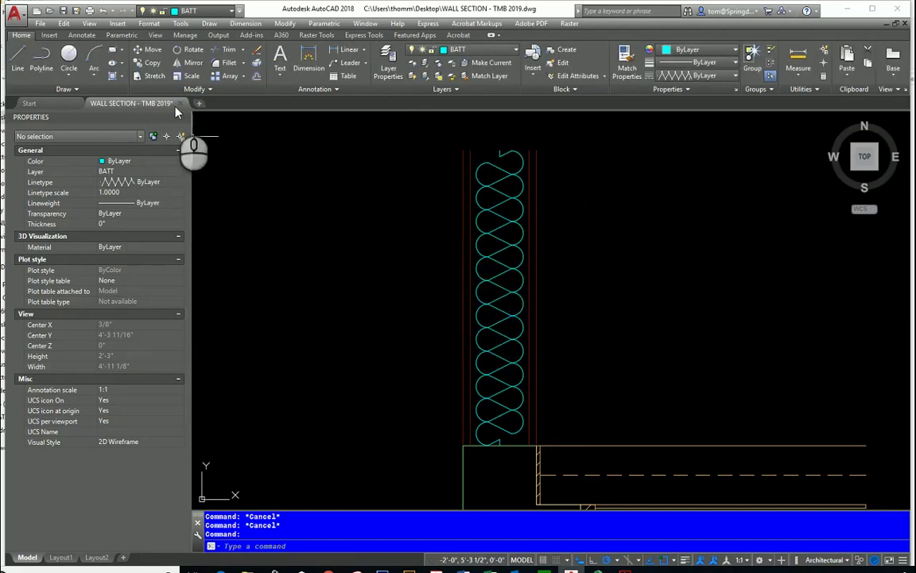
click(184, 117)
Step: On the DIMENSIONS layer, draw a break line across the upper ends of the wall lines, with the break symbol near the middle
scroll(501, 241, down, 2)
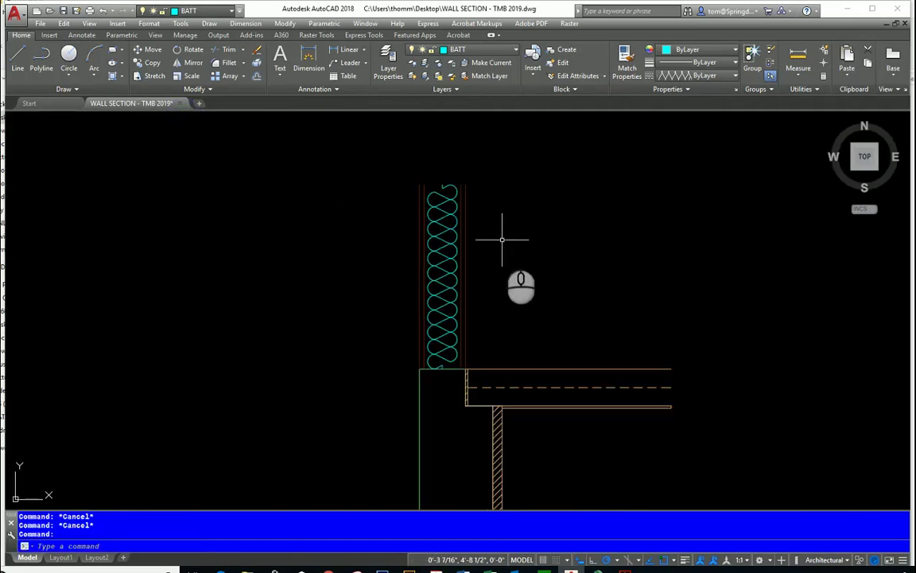
mouse_move(501, 240)
middle_down()
mouse_move(469, 259)
mouse_move(477, 239)
middle_up()
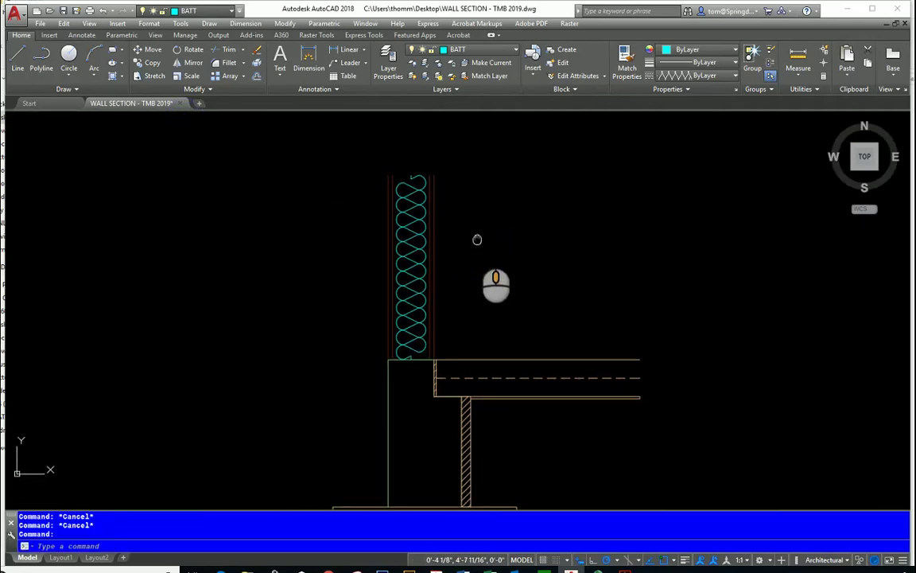
click(516, 51)
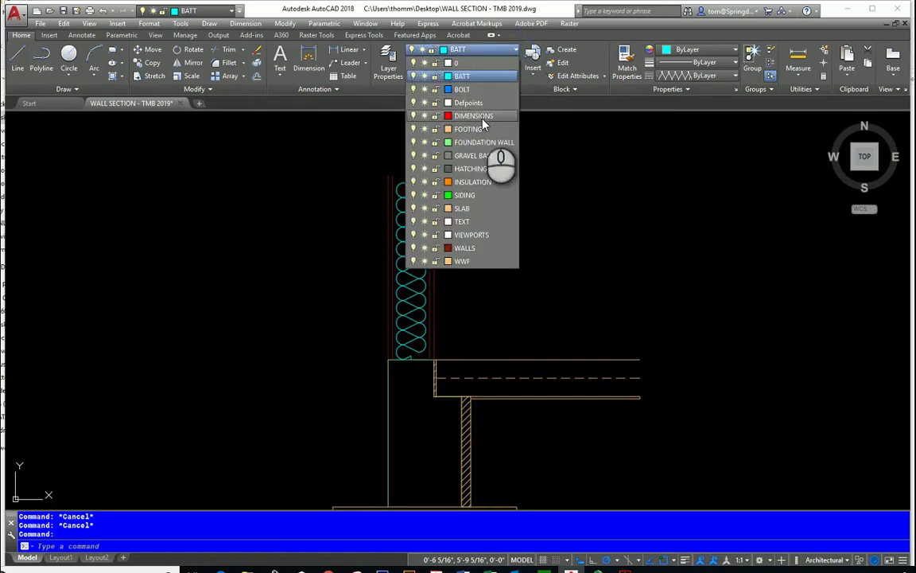
click(457, 116)
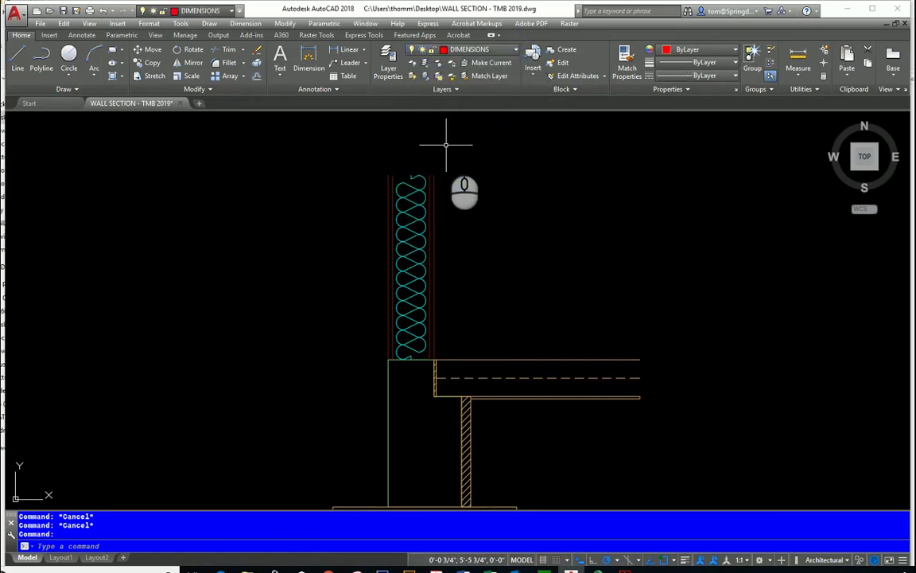
click(362, 35)
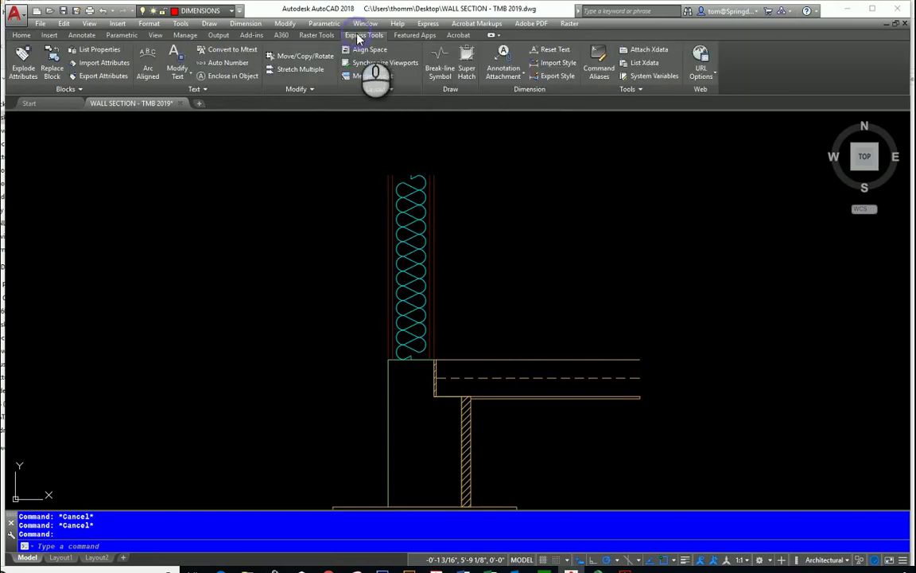
click(442, 62)
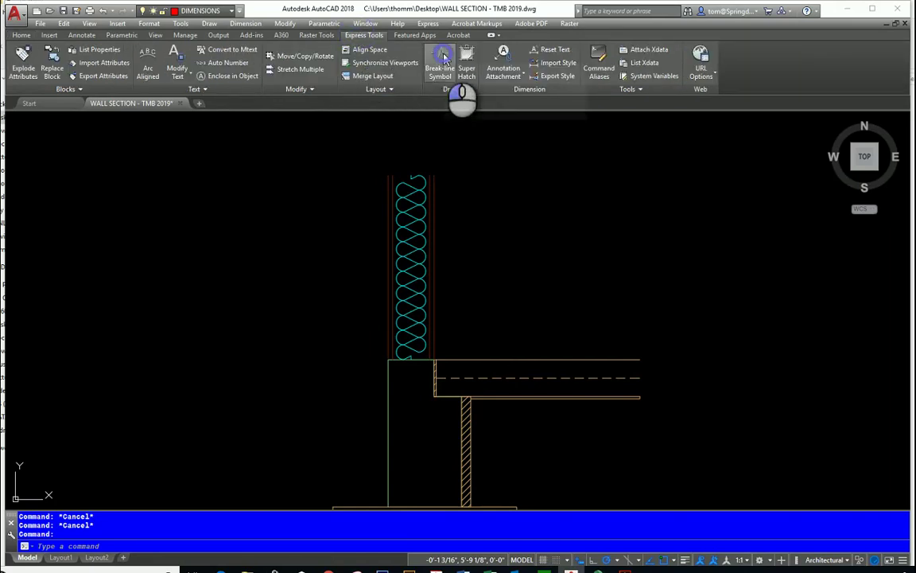
scroll(398, 167, up, 3)
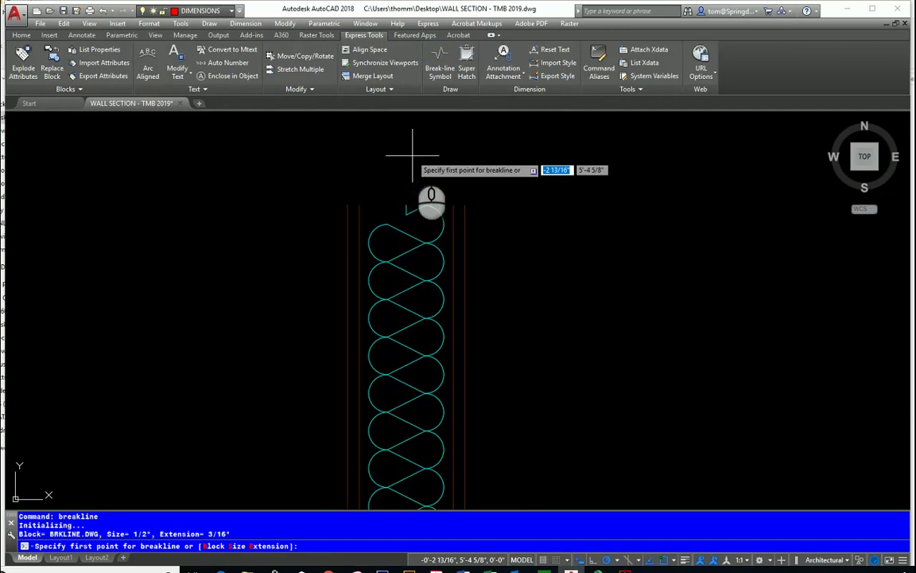
click(348, 202)
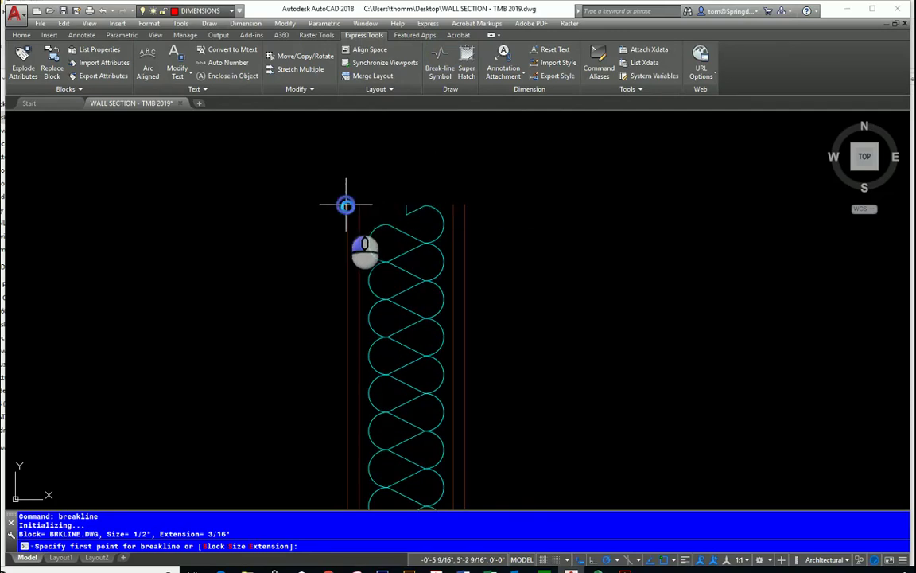
click(464, 204)
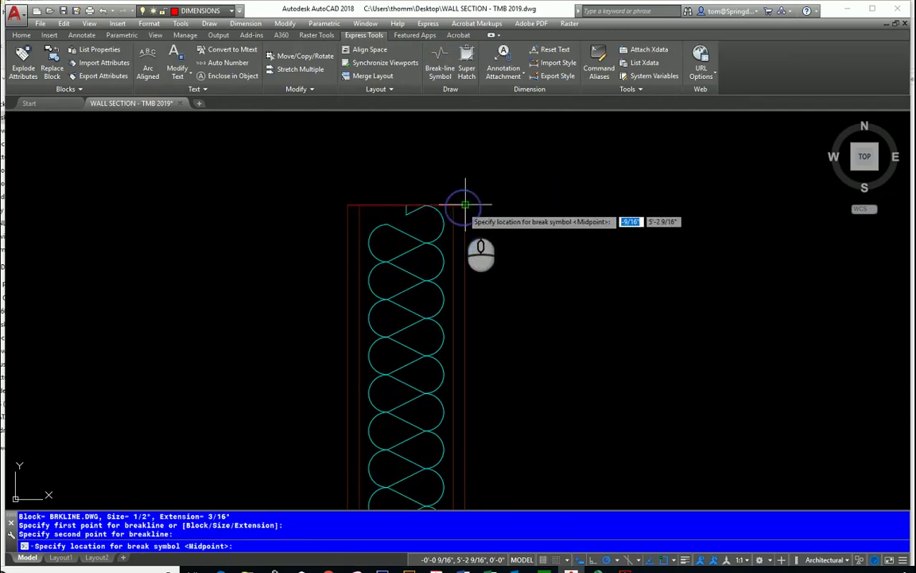
click(413, 205)
key(Escape)
scroll(509, 227, down, 2)
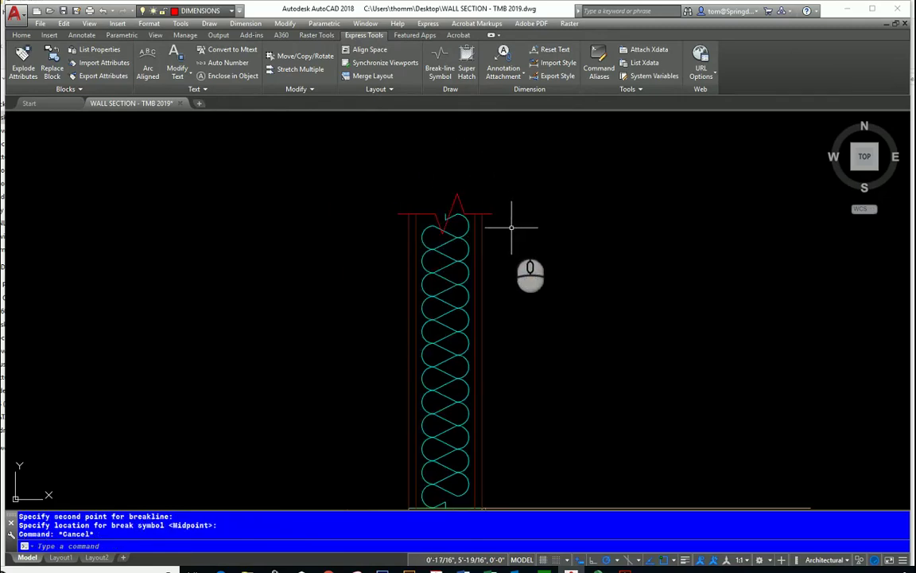
Step: Draw a second break line down the slab's open right end, from its top edge to its underside, with the symbol near the middle
scroll(517, 235, down, 1)
scroll(537, 275, up, 1)
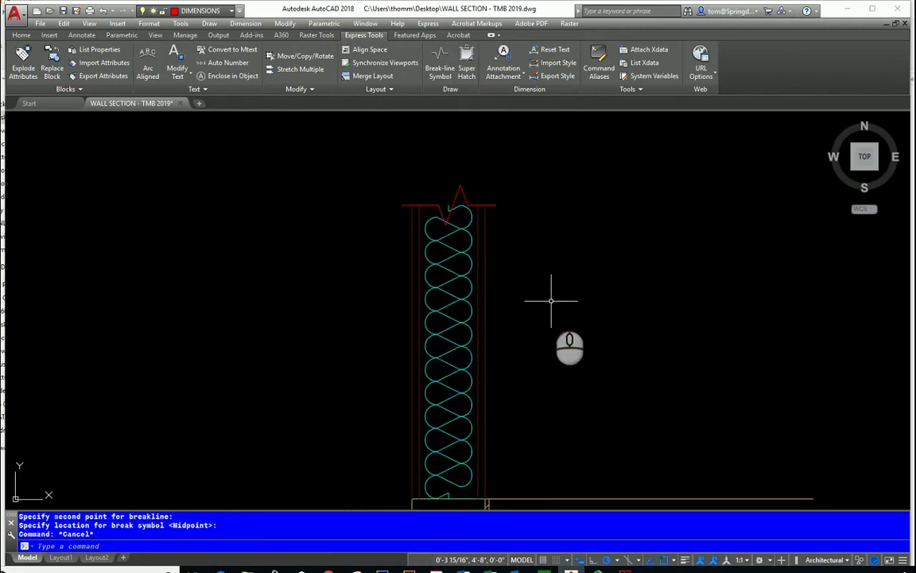
scroll(551, 300, down, 1)
mouse_move(551, 300)
middle_down()
mouse_move(310, 214)
mouse_move(357, 201)
middle_up()
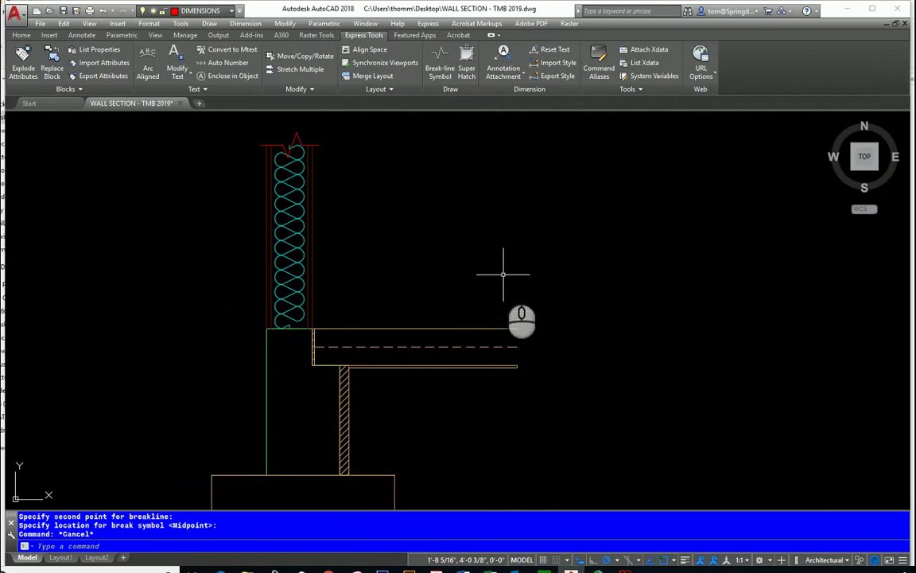
right_click(503, 271)
click(533, 283)
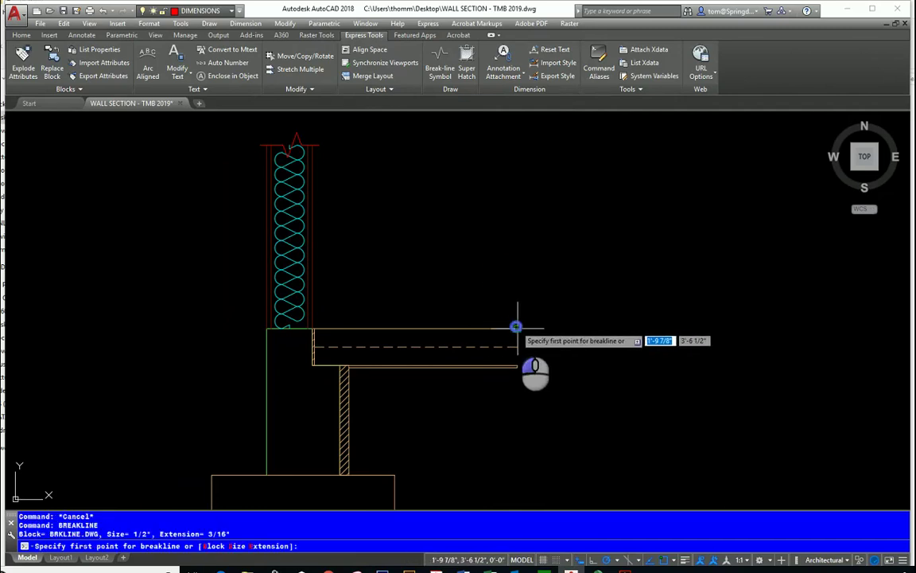
click(516, 327)
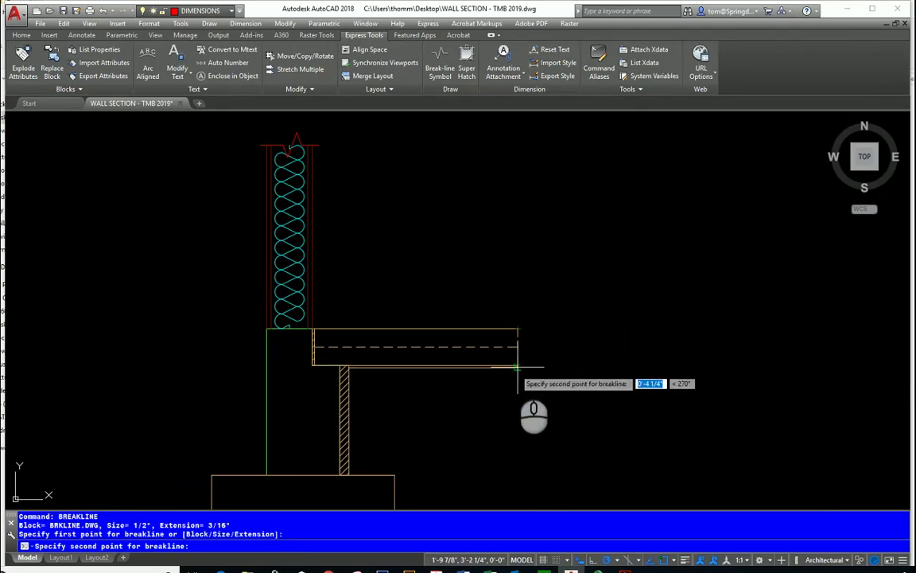
scroll(517, 368, up, 5)
click(518, 367)
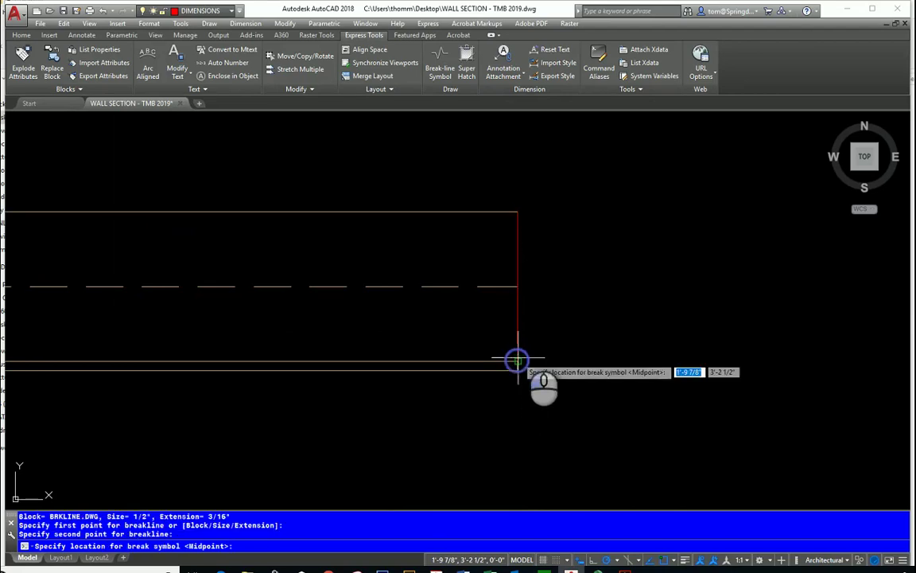
click(545, 283)
key(Escape)
scroll(591, 306, down, 3)
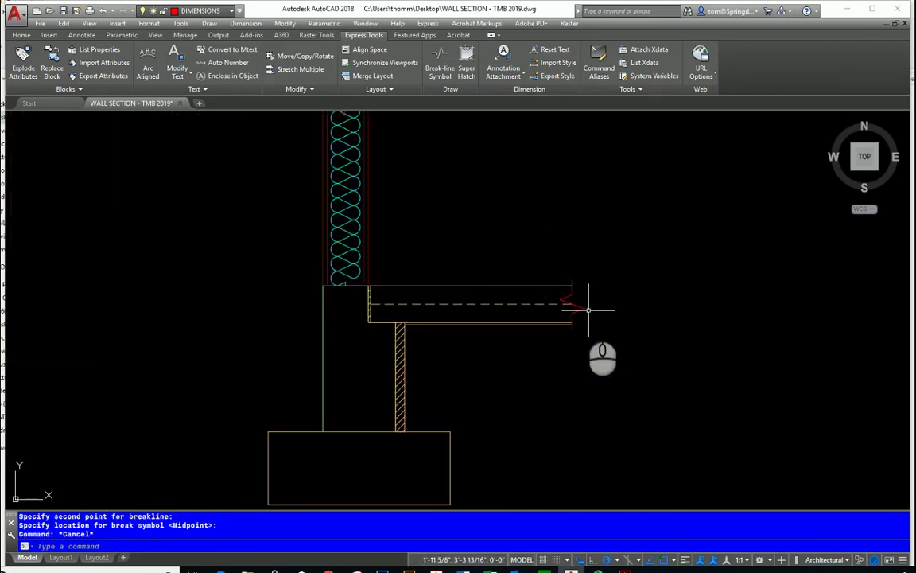
scroll(588, 315, up, 2)
scroll(589, 315, down, 4)
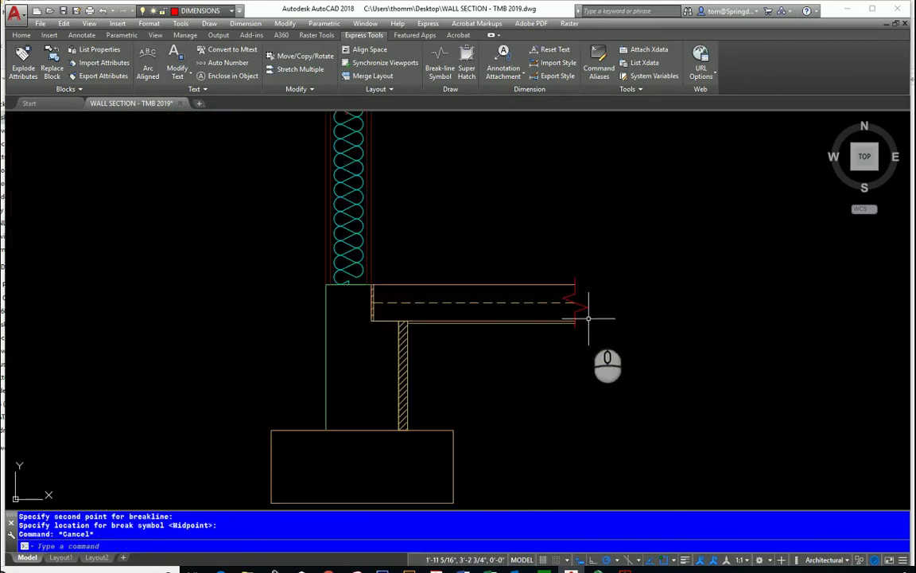
Step: Trim the upper end of the batt insulation, using the wall's break line as the cutting edge
scroll(439, 227, up, 2)
scroll(439, 226, up, 3)
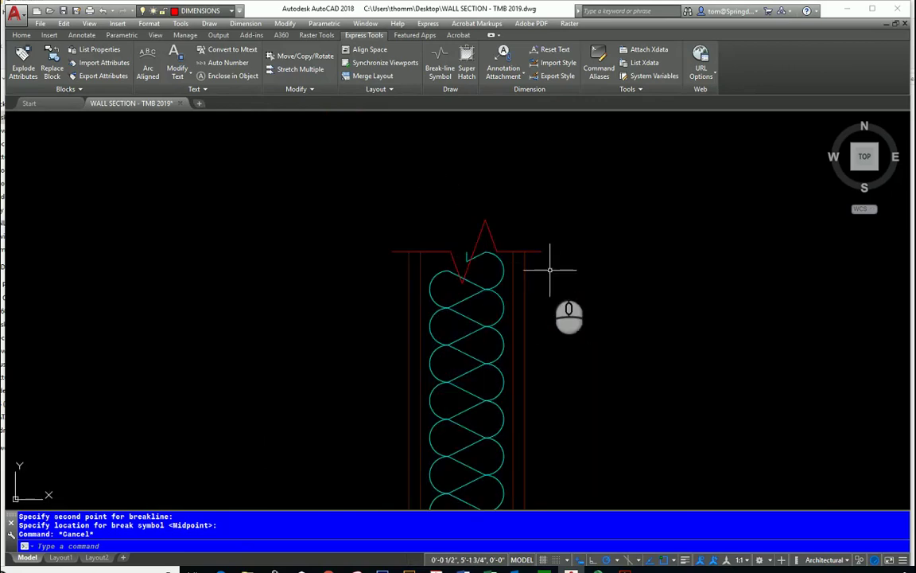
key(Return)
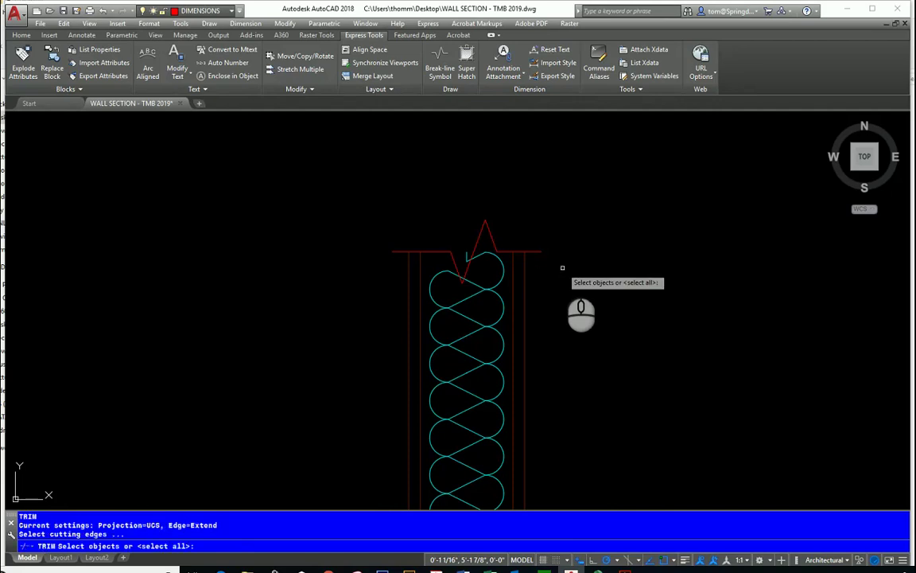
click(467, 273)
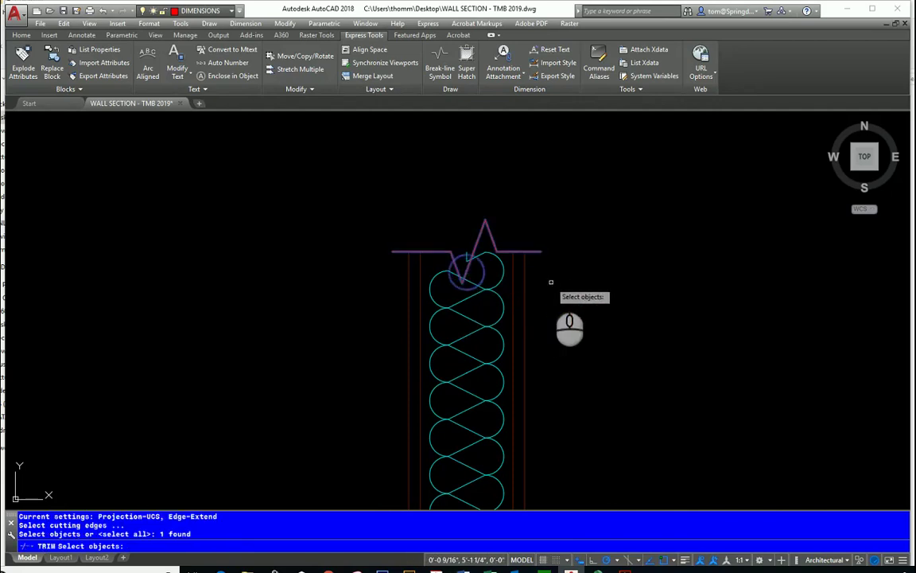
right_click(525, 267)
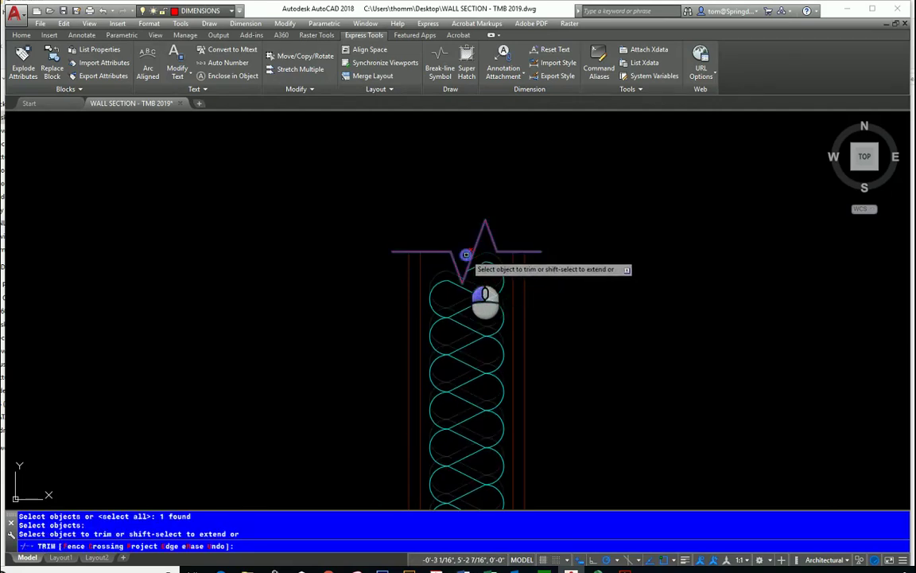